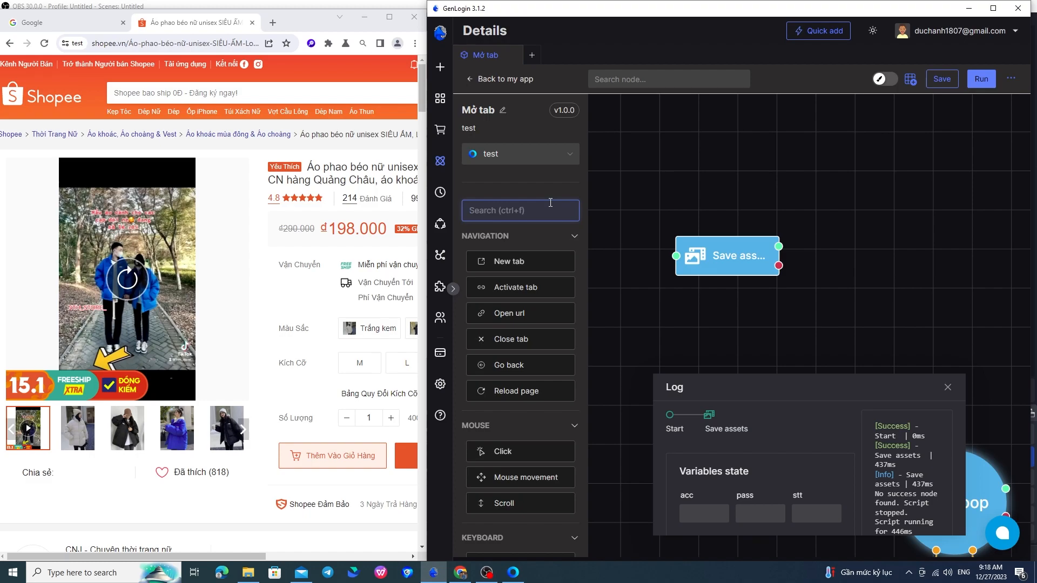
Search the block list for "sav" and place the Save assets block on the canvas
type("sav")
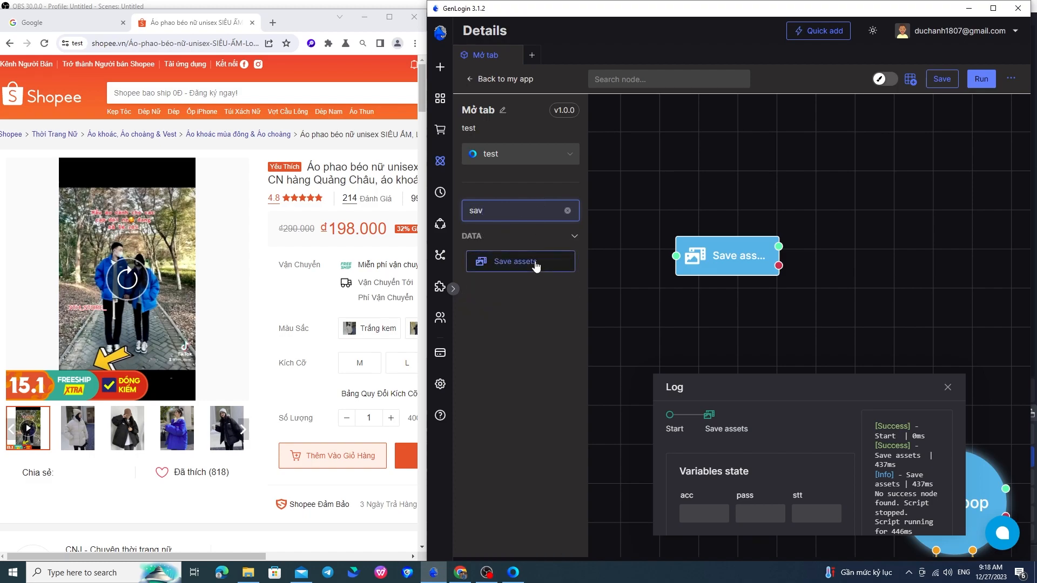
left_click_drag(533, 262, 793, 340)
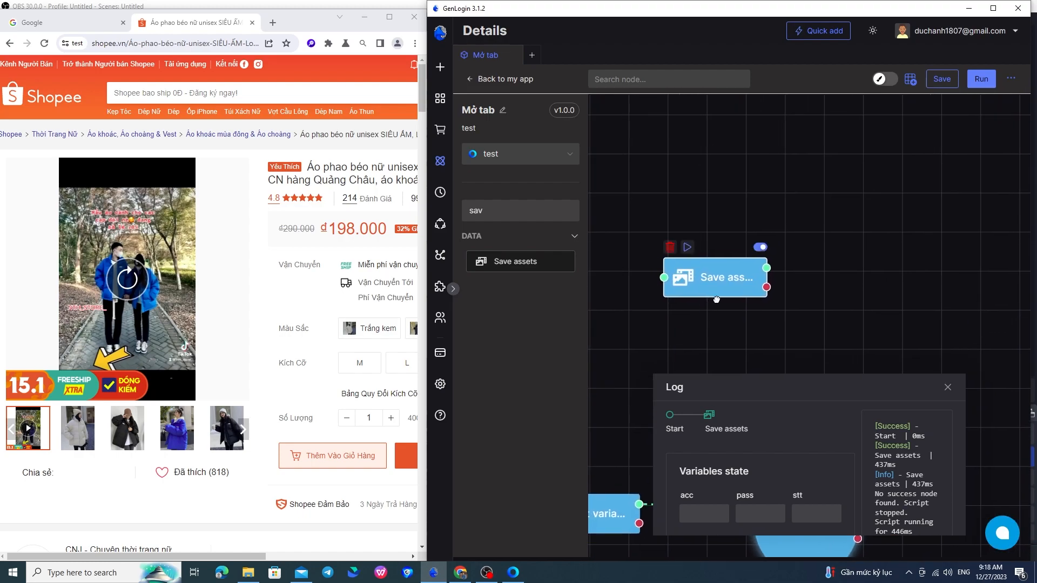
left_click_drag(650, 321, 618, 339)
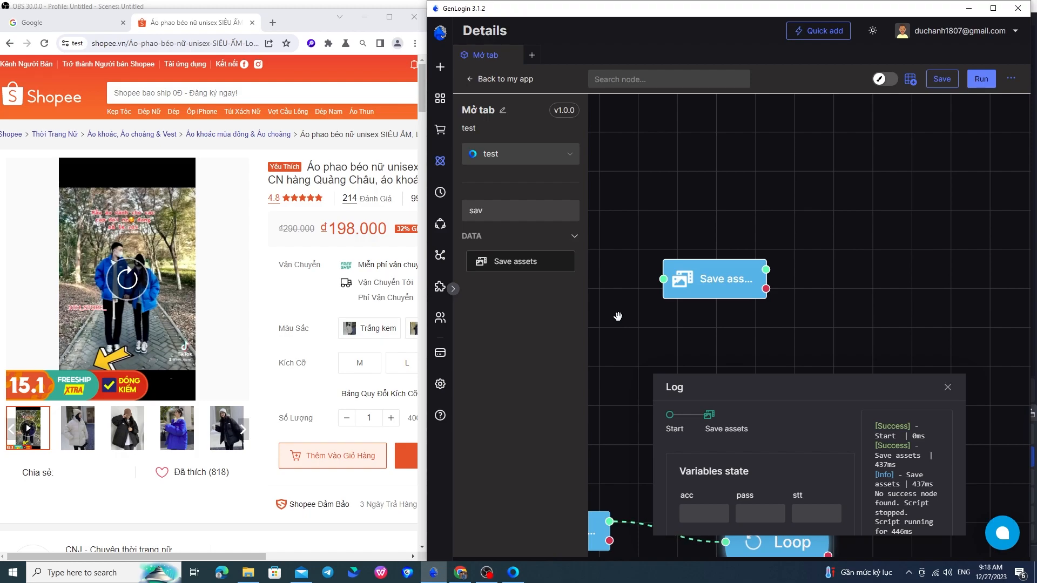
left_click_drag(711, 285, 712, 285)
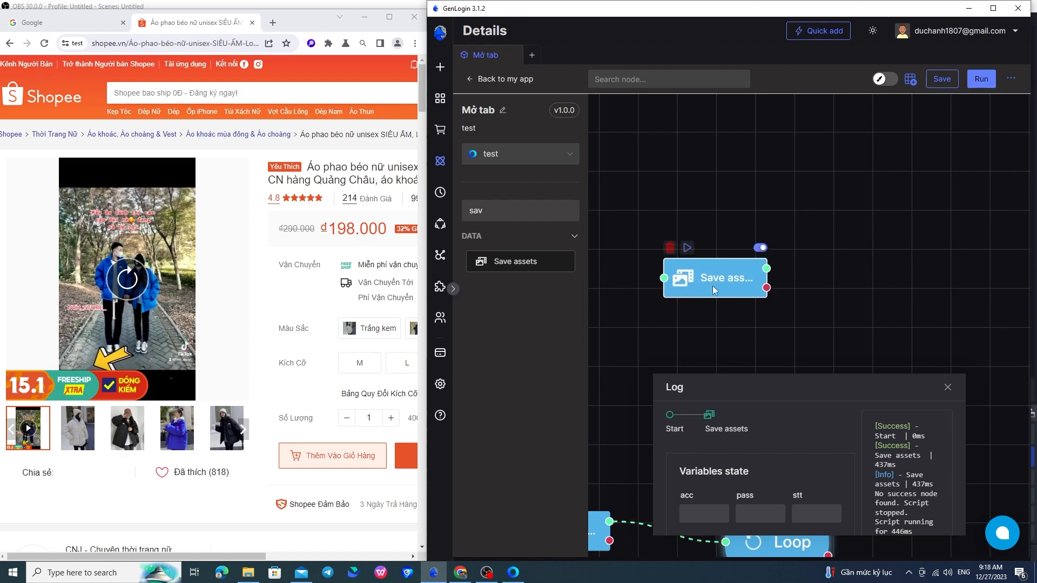
Set the Save assets block to save by Selector and copy the full XPath of the product video on the Shopee page
double_click(711, 286)
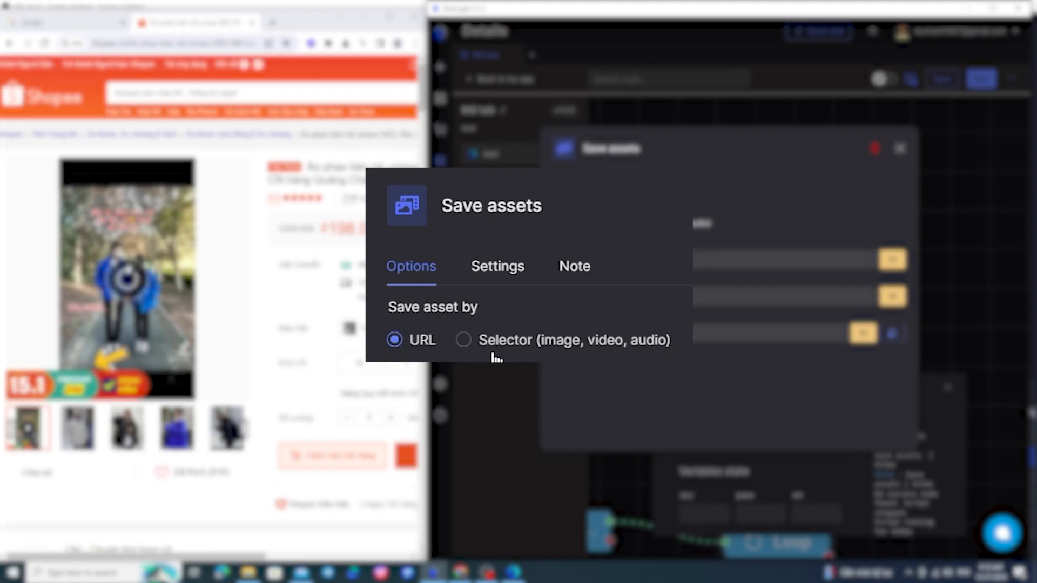
left_click(617, 230)
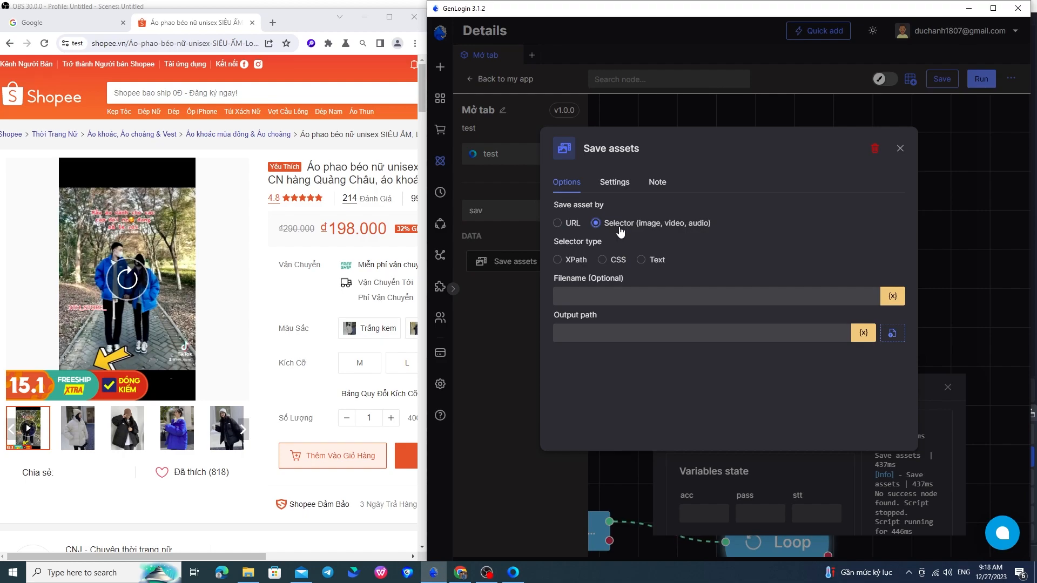
left_click(311, 48)
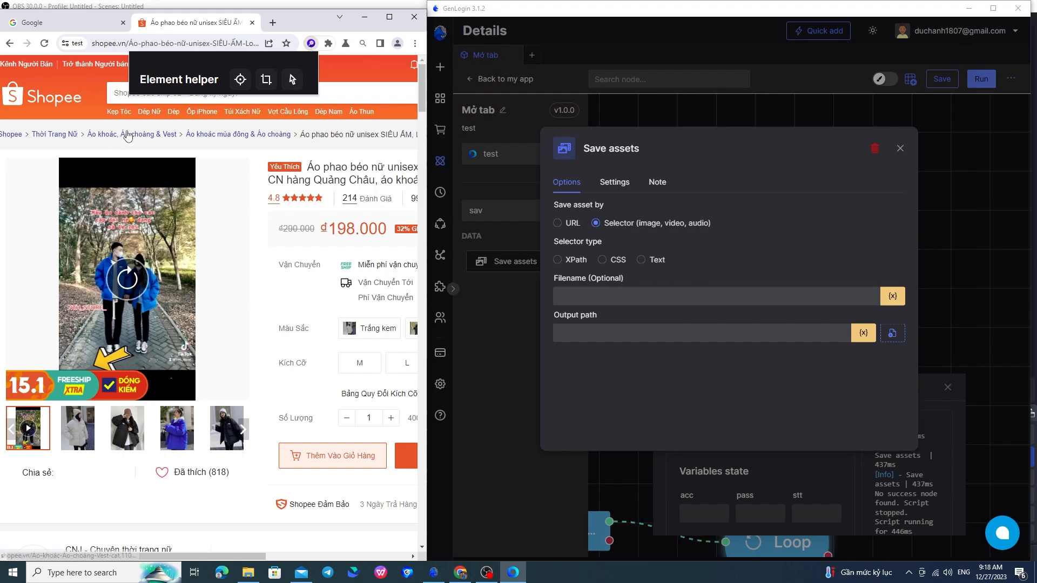
mouse_move(31, 429)
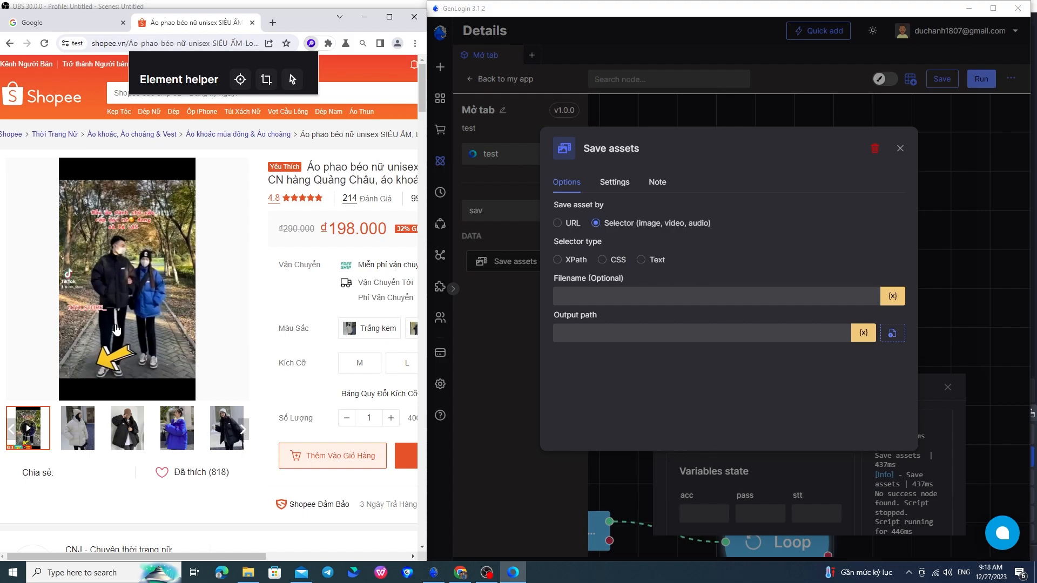
left_click(238, 79)
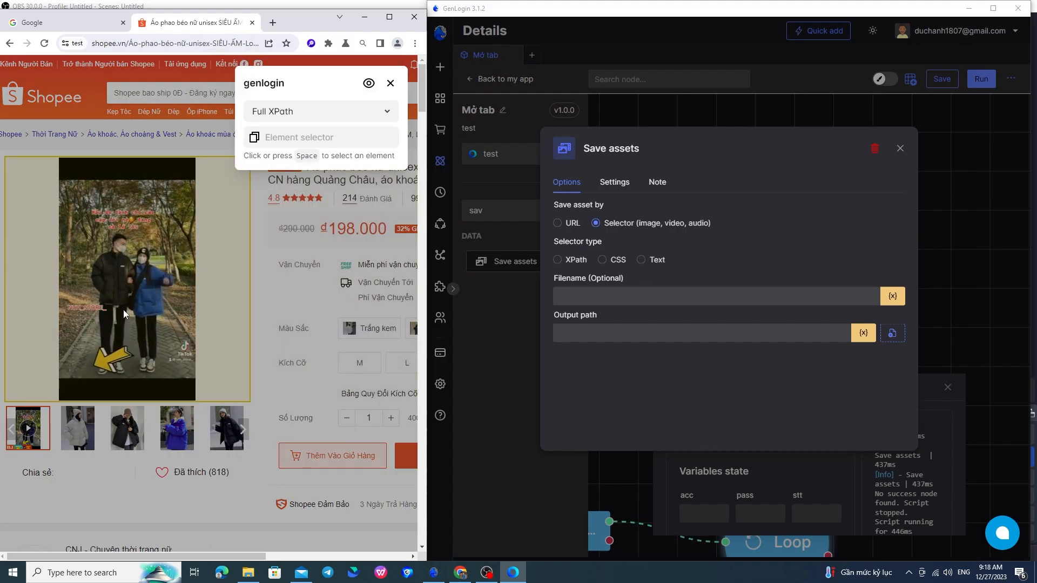
left_click(123, 310)
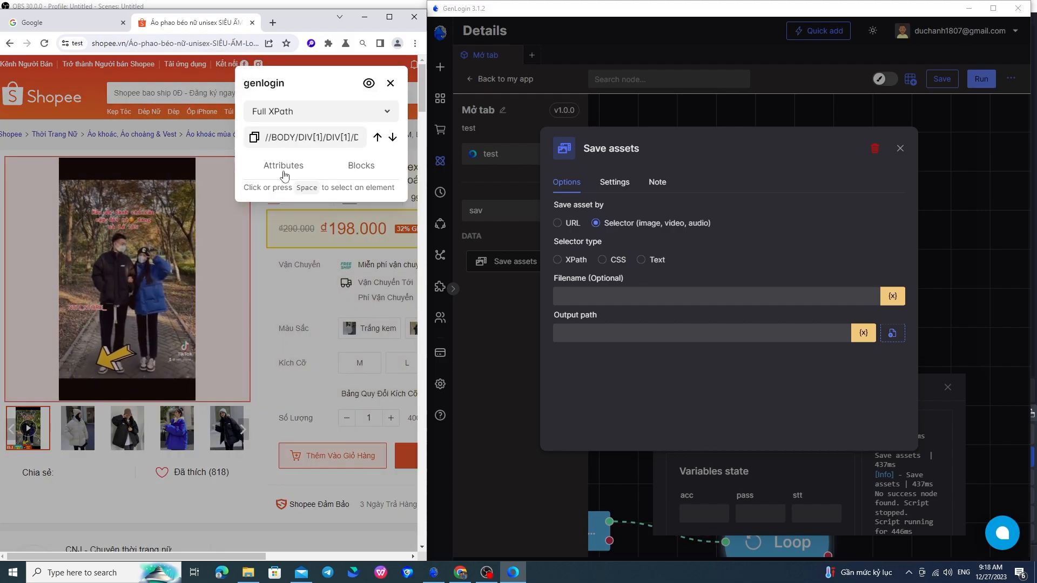
left_click(253, 138)
Choose XPath as the selector type and paste the copied video path as the selector
left_click(580, 260)
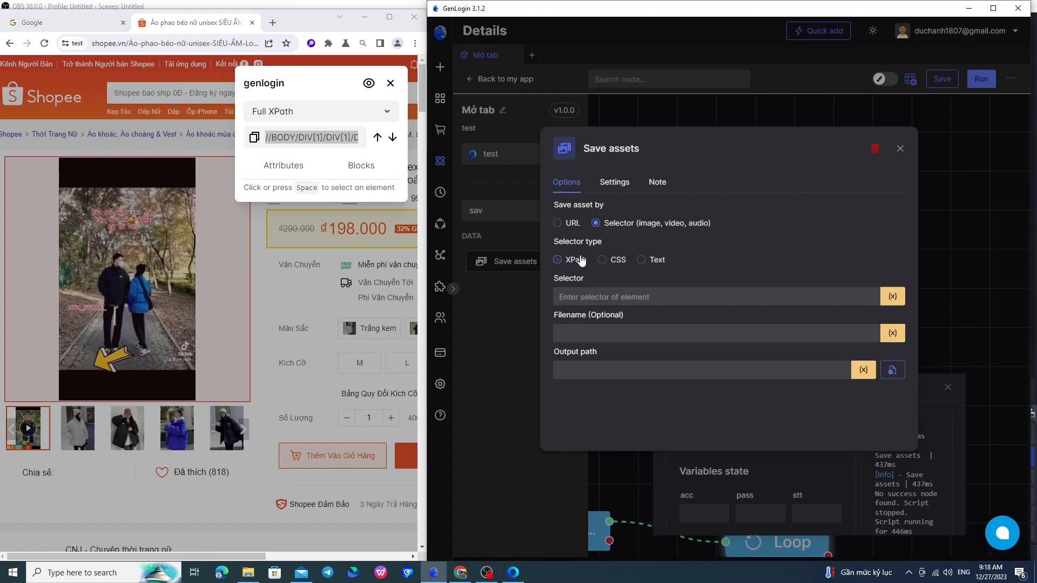
left_click(608, 297)
key("ctrl+v")
Name the saved file vidsp1, set the output path to the Downloads folder, and close the block's settings
left_click(612, 332)
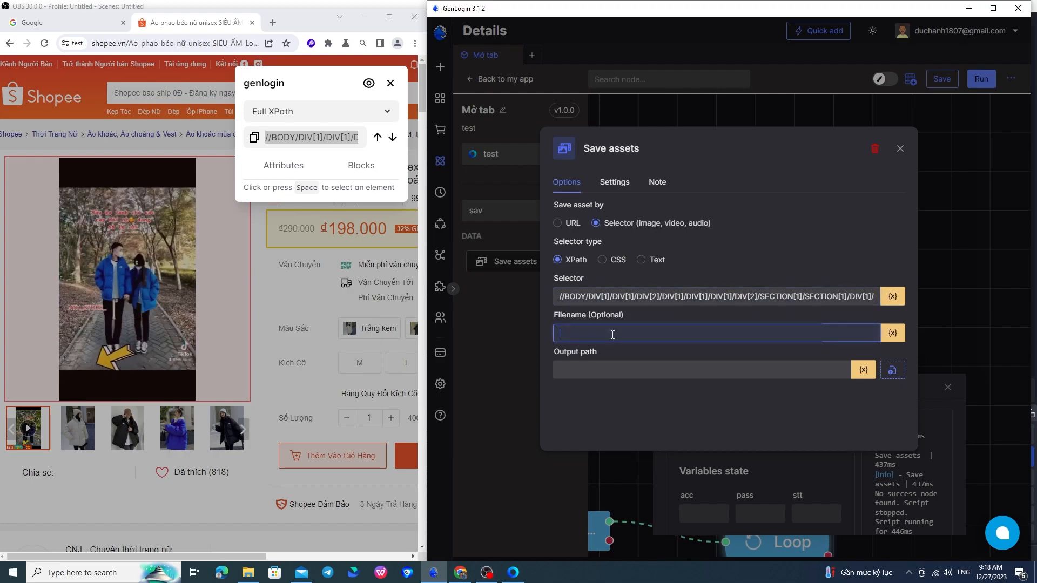
type("vidsp1")
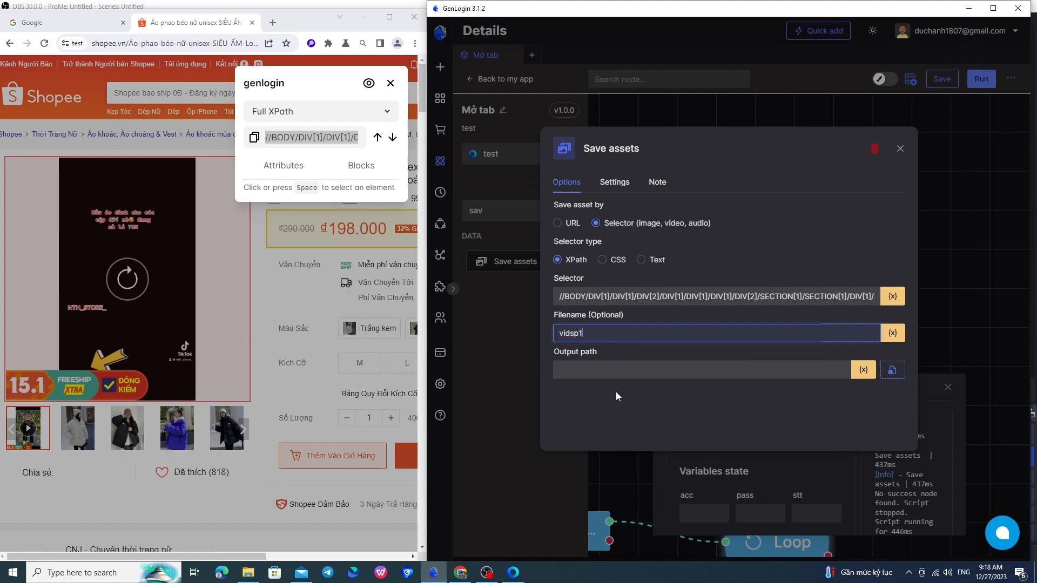
left_click(617, 393)
left_click(894, 371)
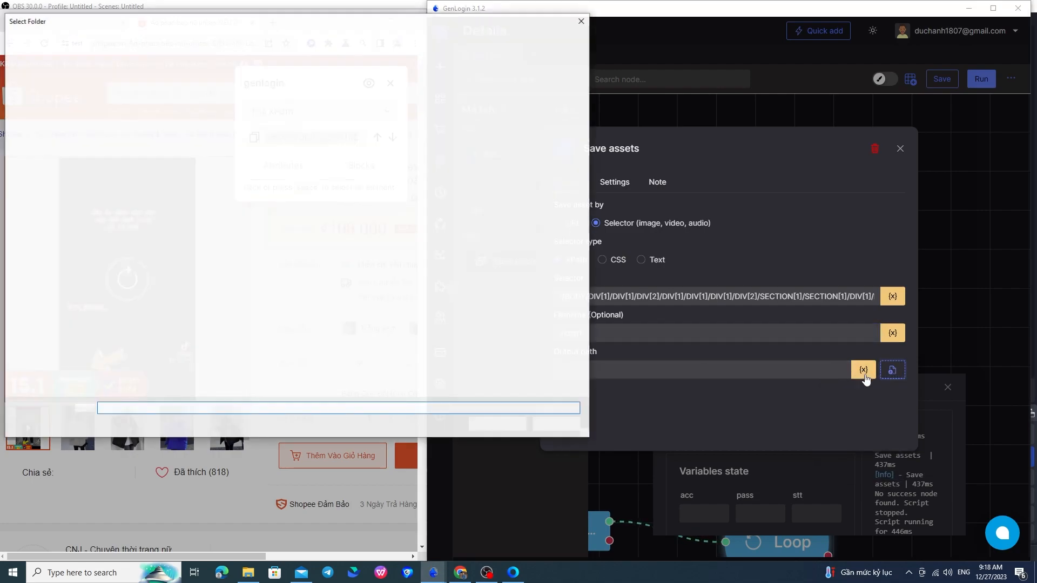
left_click(50, 106)
left_click(497, 425)
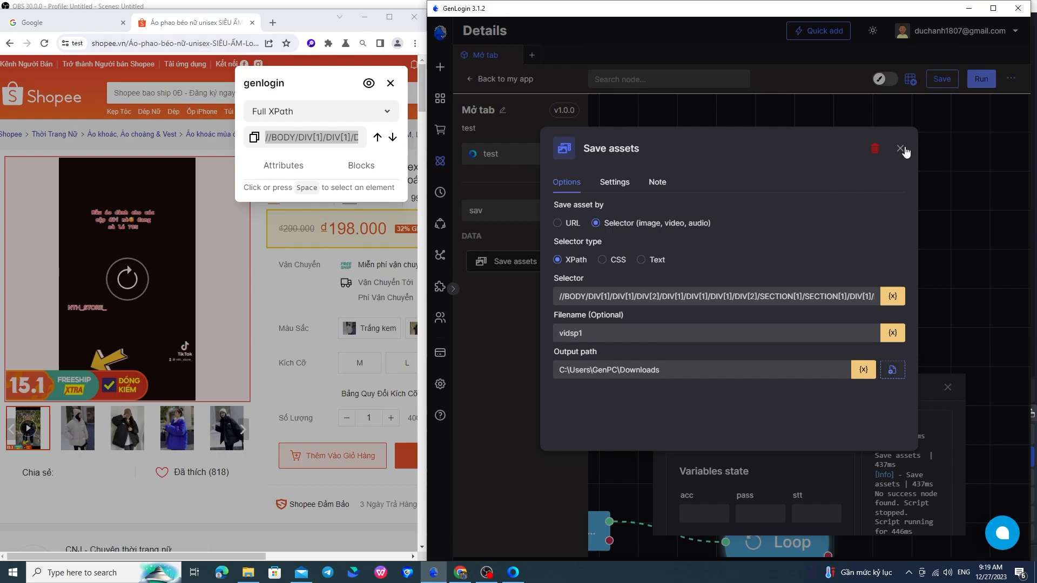
left_click(899, 148)
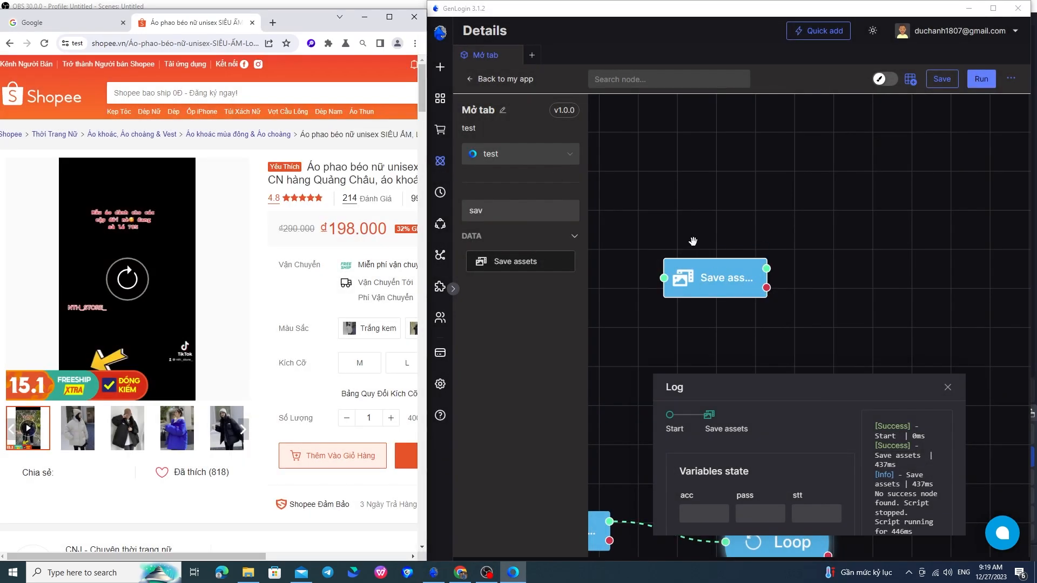
Run only the Save assets block, then switch to File Explorer and refresh the Downloads folder
left_click(688, 250)
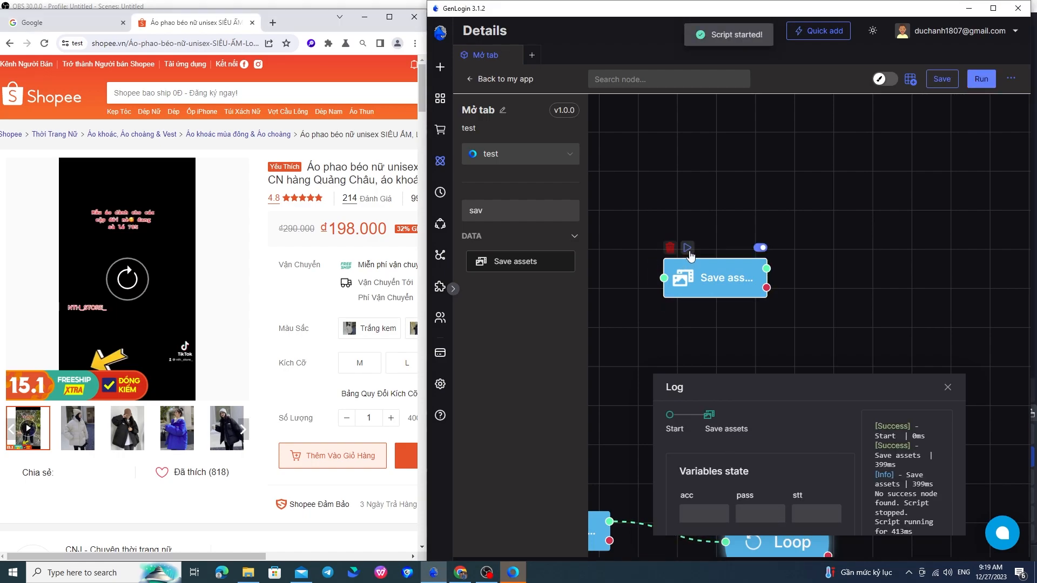
left_click(248, 573)
right_click(495, 144)
left_click(532, 185)
Play the saved vidsp1 file in a media player to check the video, and close the player
left_click(122, 145)
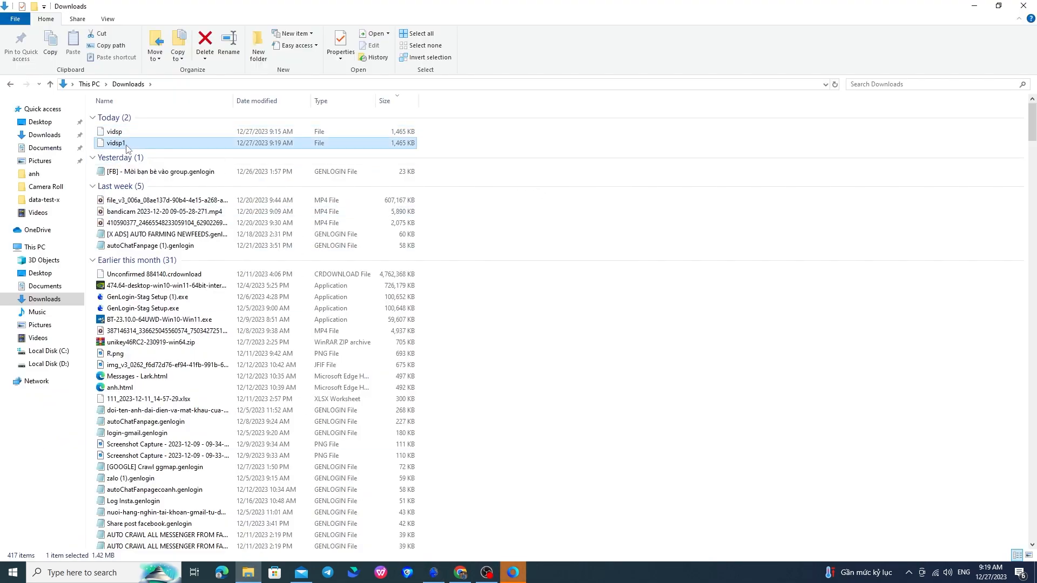
right_click(123, 146)
left_click(157, 153)
left_click(512, 379)
left_click(532, 405)
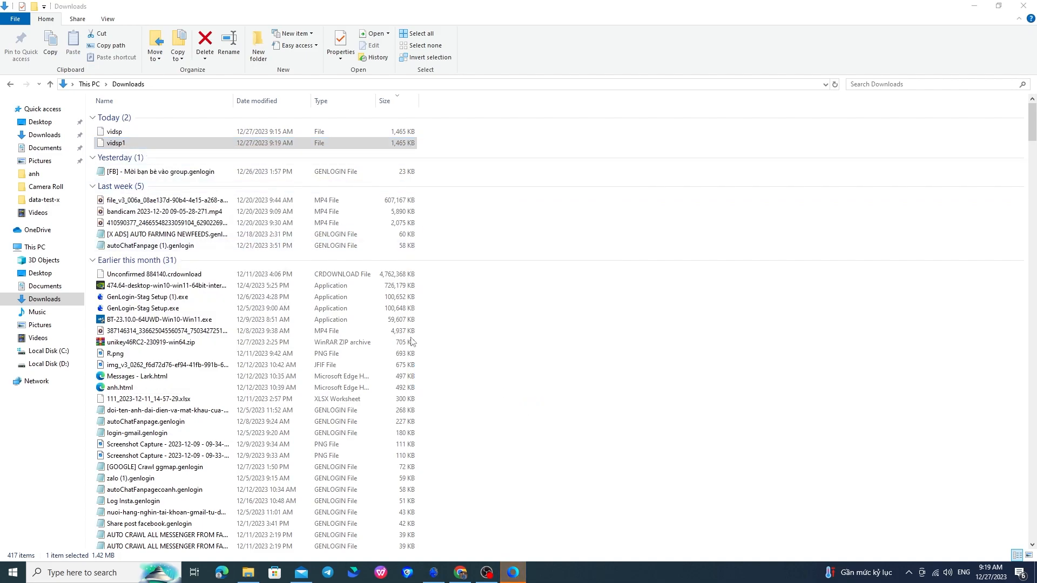
left_click(254, 156)
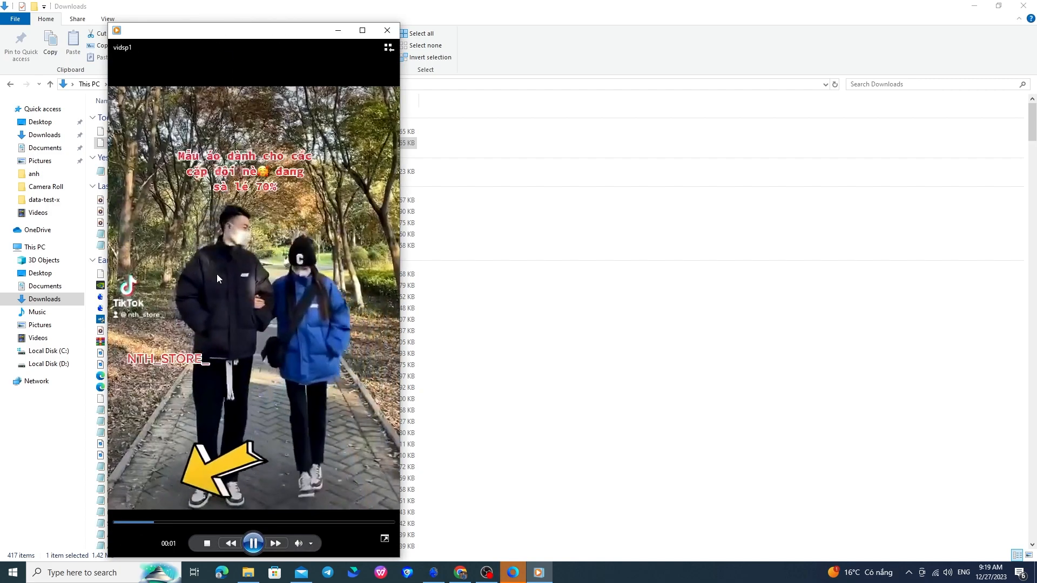
left_click(387, 31)
Return to GenLogin with the Shopee page beside it and set the Save assets block to save by URL
left_click(437, 572)
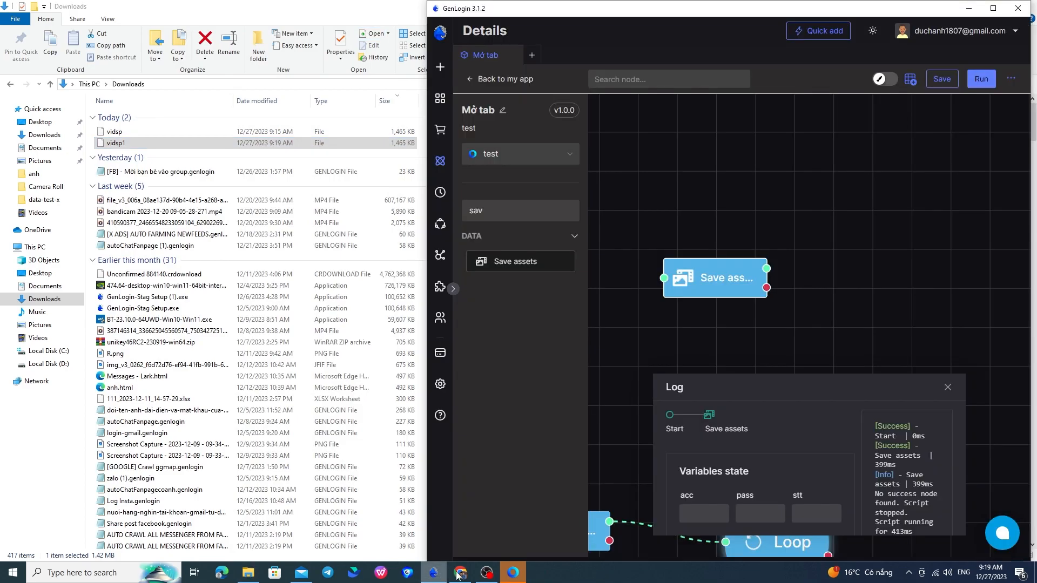
left_click(512, 573)
left_click_drag(696, 325, 693, 300)
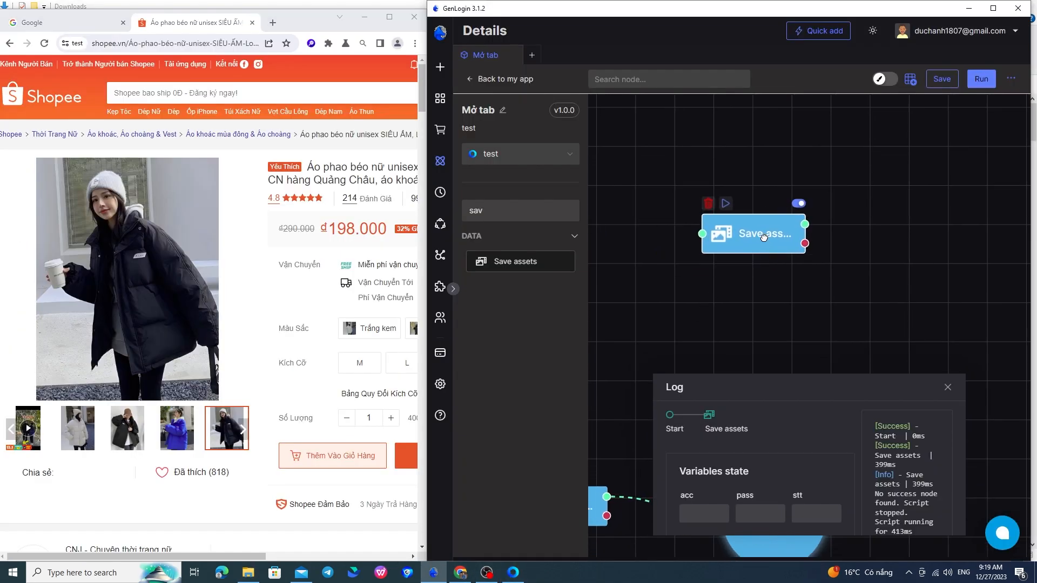
double_click(716, 264)
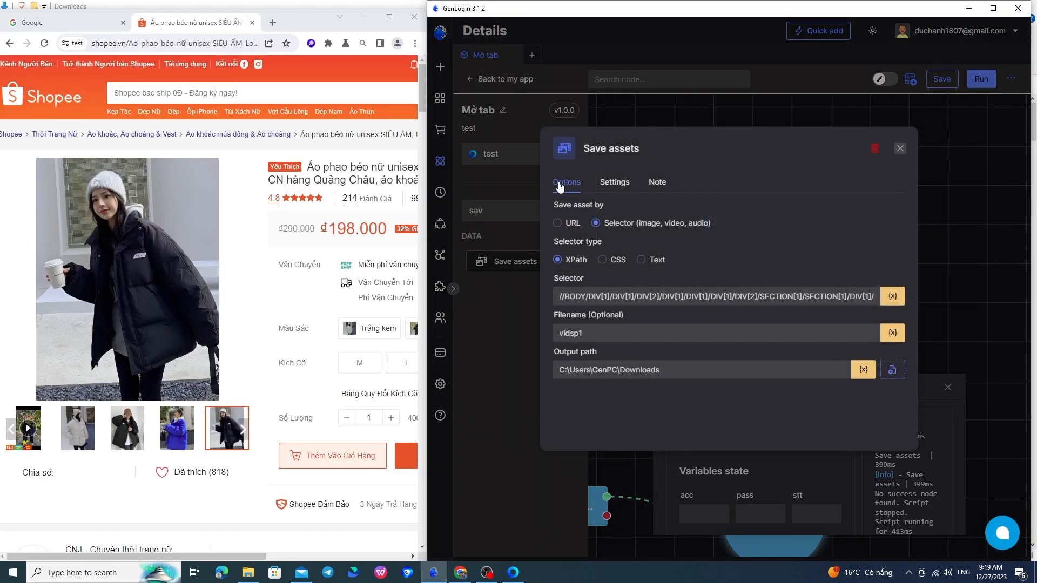
left_click(566, 221)
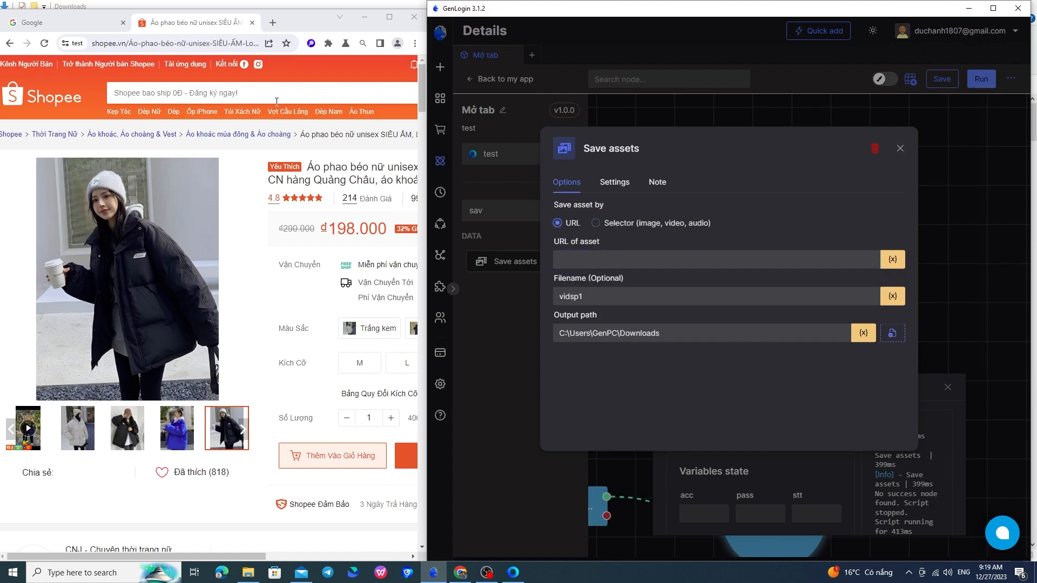
left_click(77, 429)
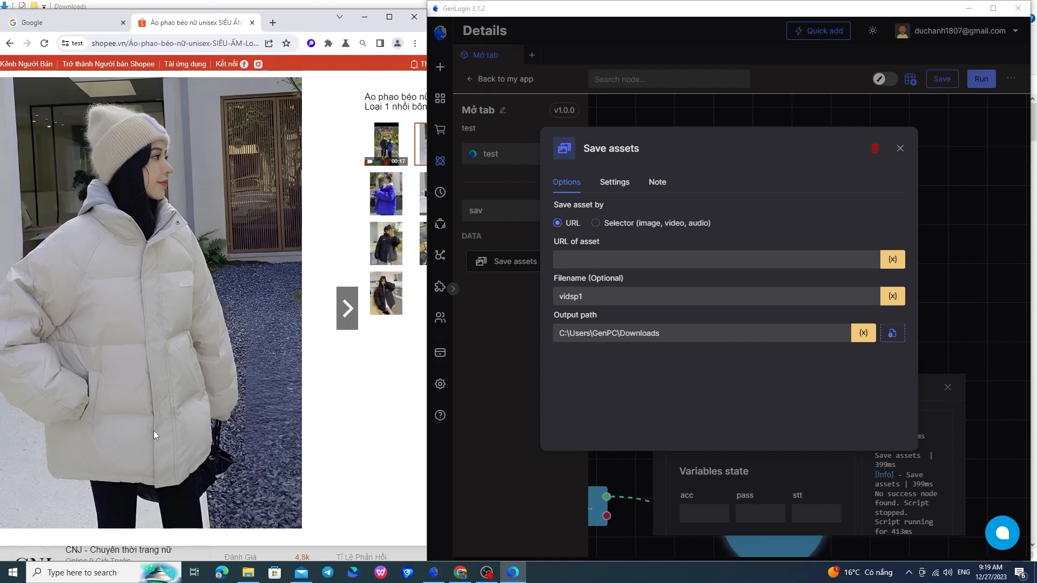
left_click(311, 43)
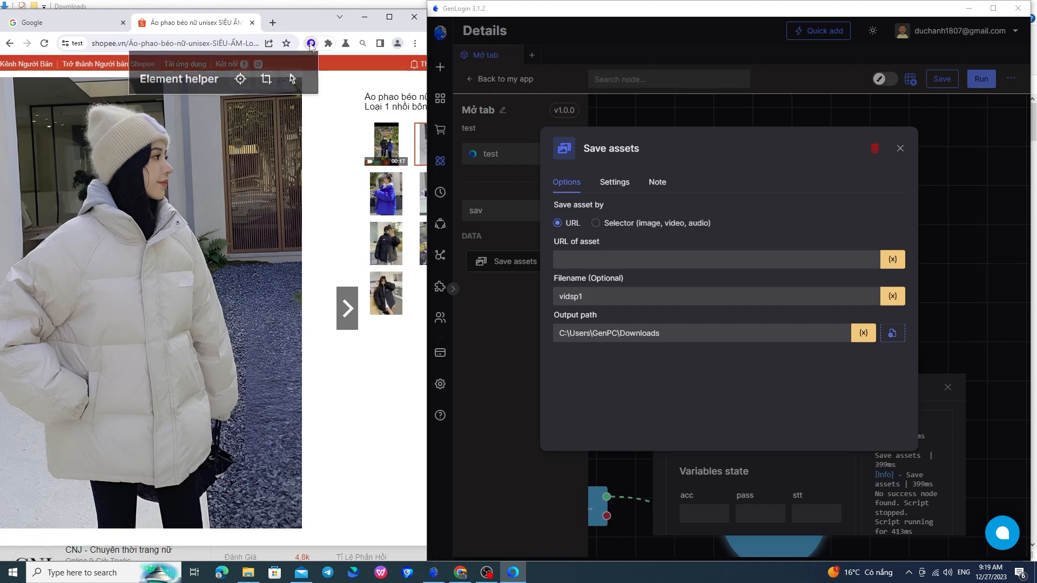
left_click(239, 79)
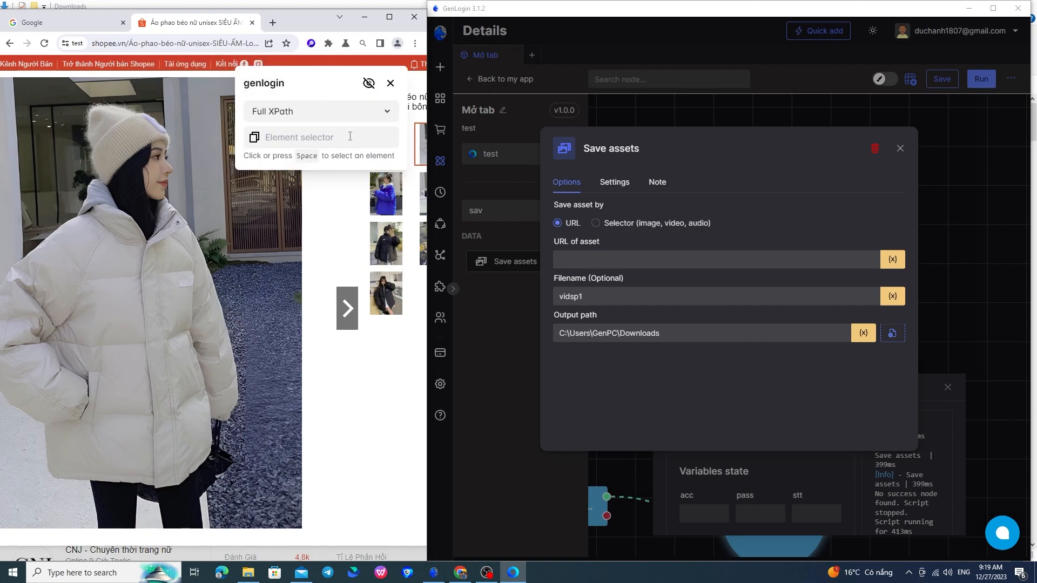
left_click(394, 85)
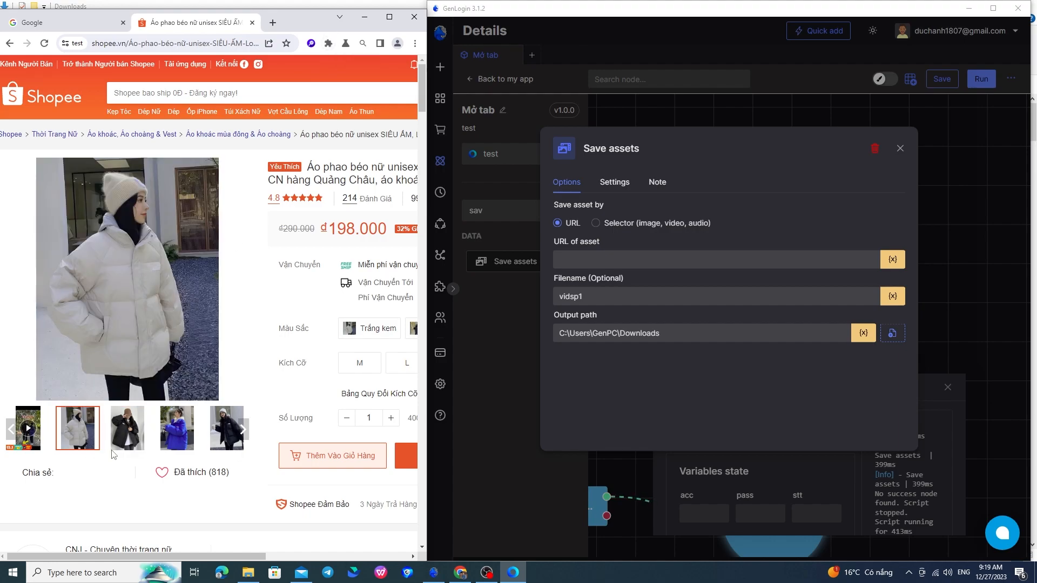
Pick the large white jacket image on the Shopee page with the element selector and show its attributes
left_click(311, 44)
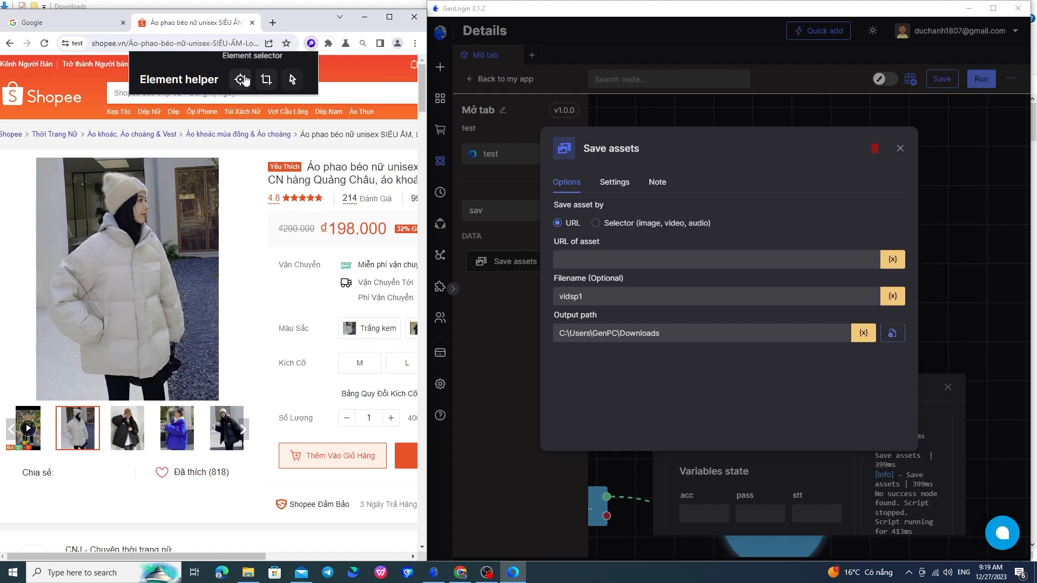
left_click(74, 429)
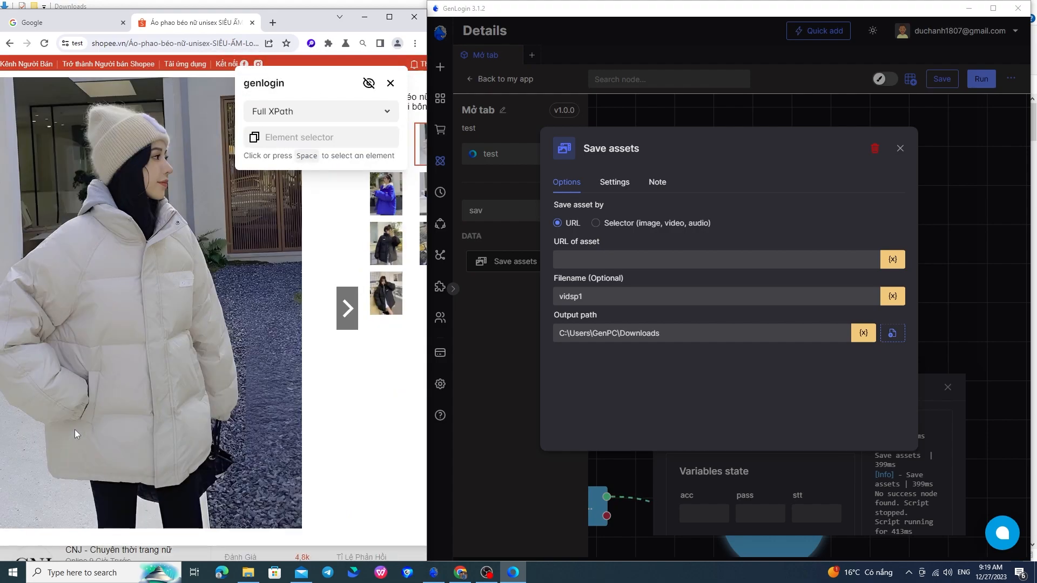
left_click(340, 166)
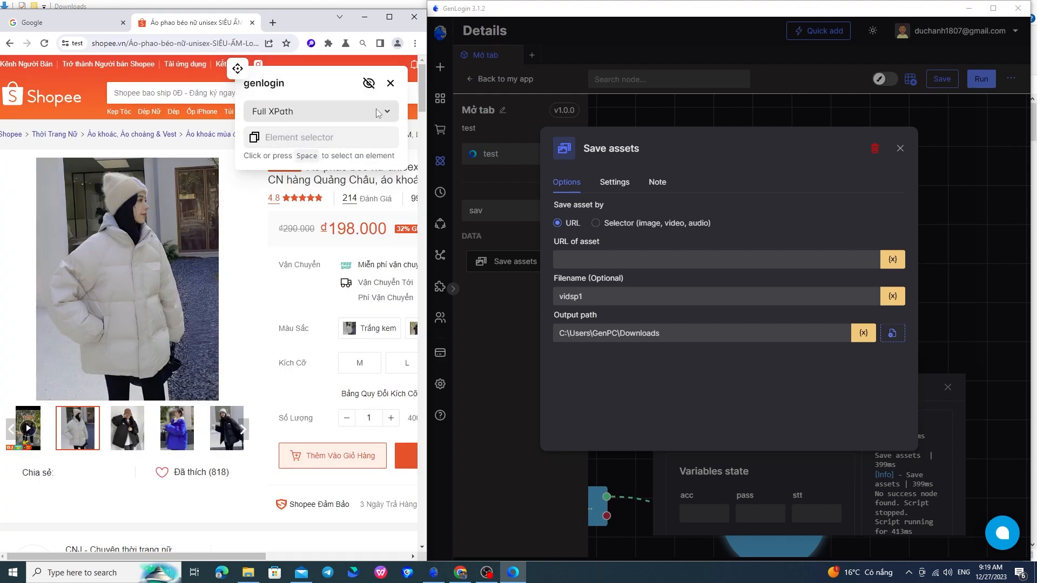
left_click(371, 85)
left_click(75, 430)
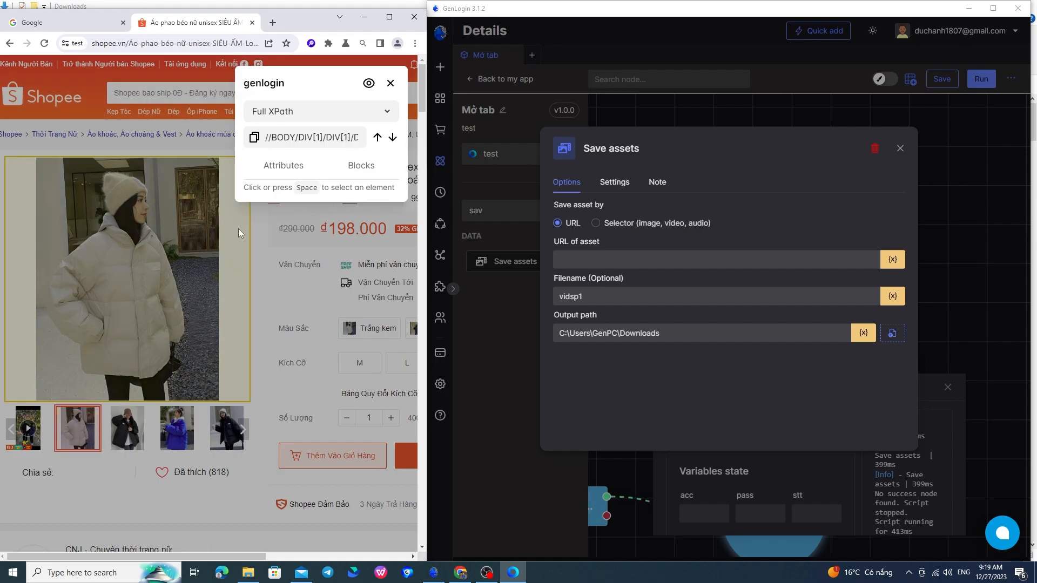
left_click(282, 165)
left_click(144, 249)
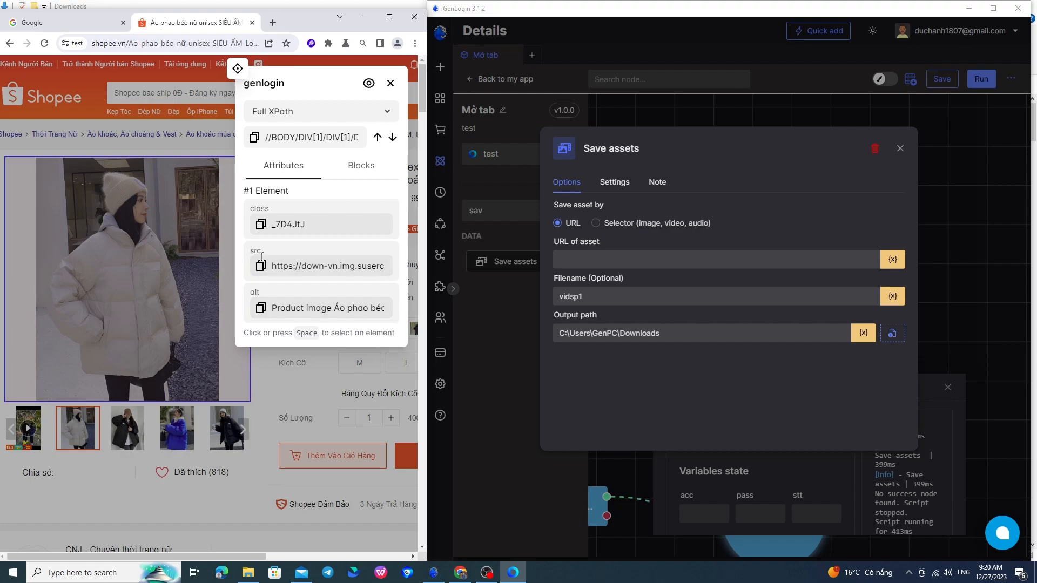
Copy the jacket image's src address, check it in a new browser tab, and return to the Shopee product page
left_click(303, 265)
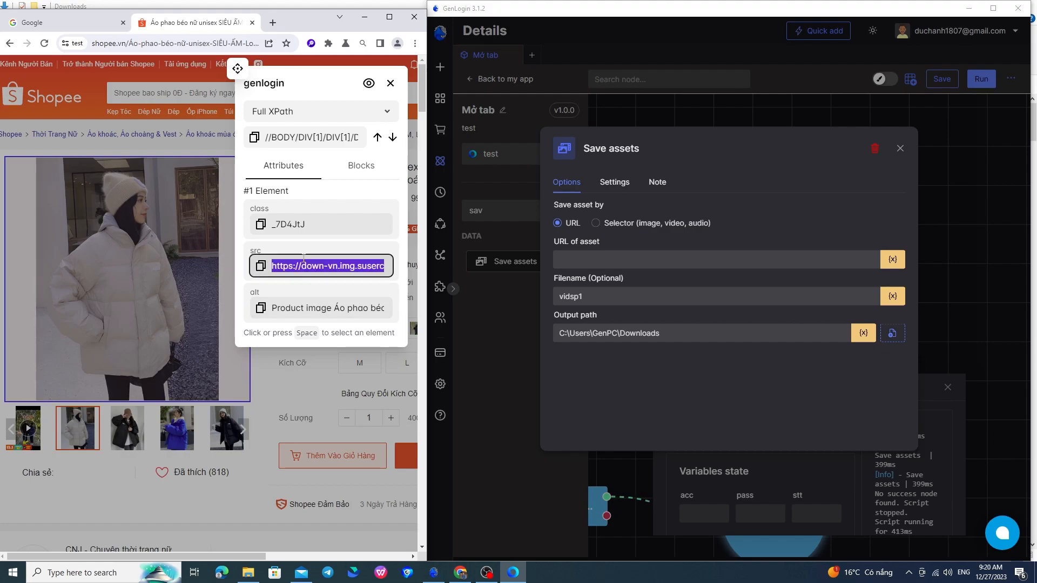
left_click(272, 22)
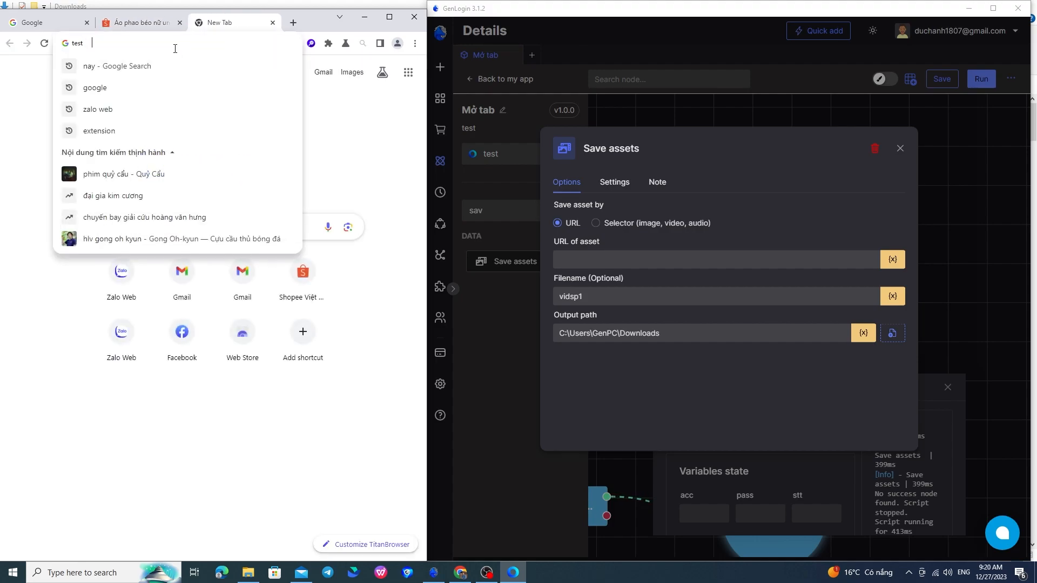
key("ctrl+v")
key("Return")
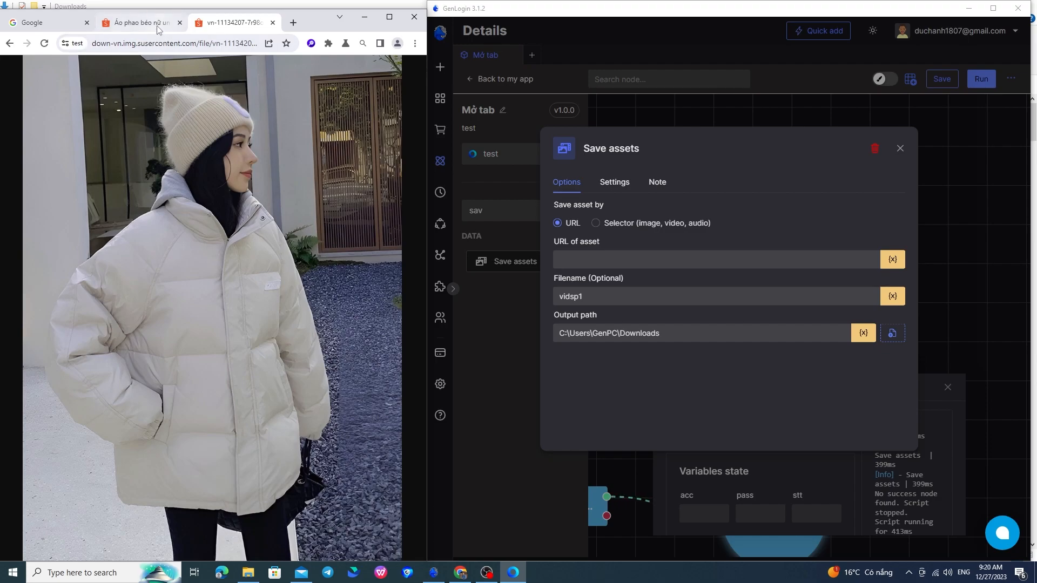
left_click(138, 22)
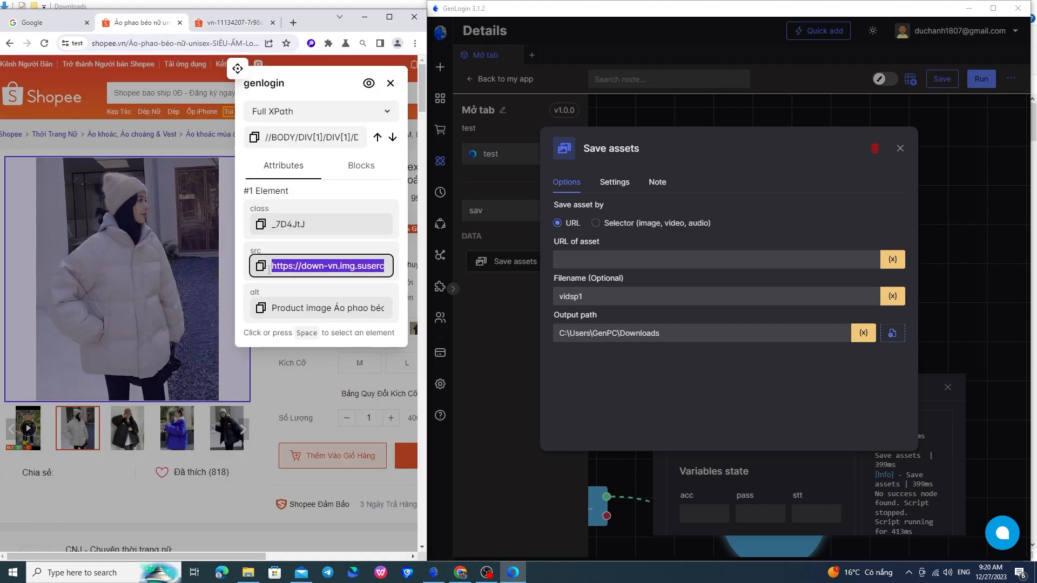
Set the Save assets block's asset URL to the copied image address and its filename to anh sp
left_click(615, 260)
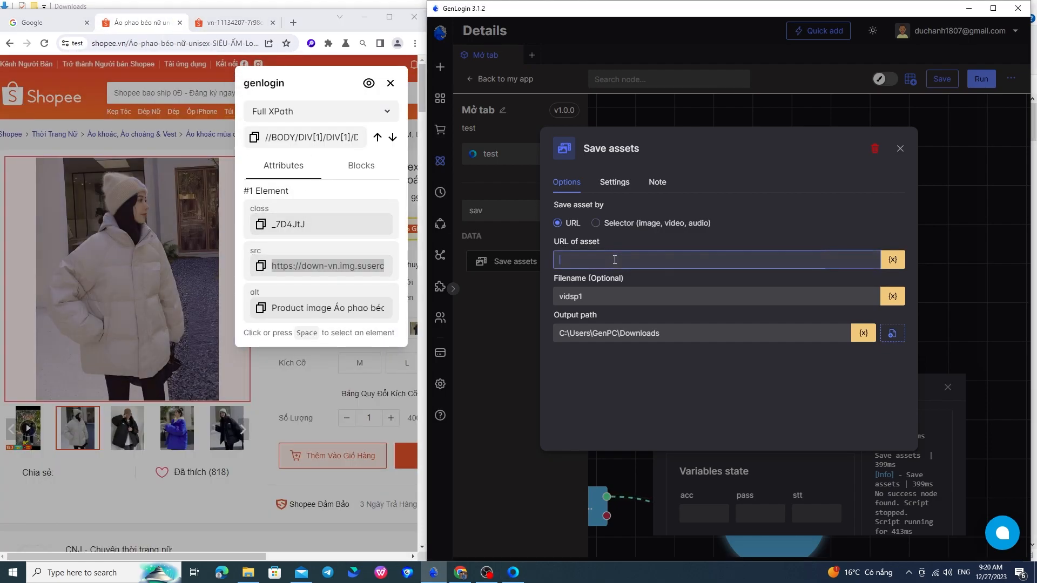
type("https://down-vn.img.usercontent.com/file/vn-11134207-7r98o-lnbn1pyil7fxda")
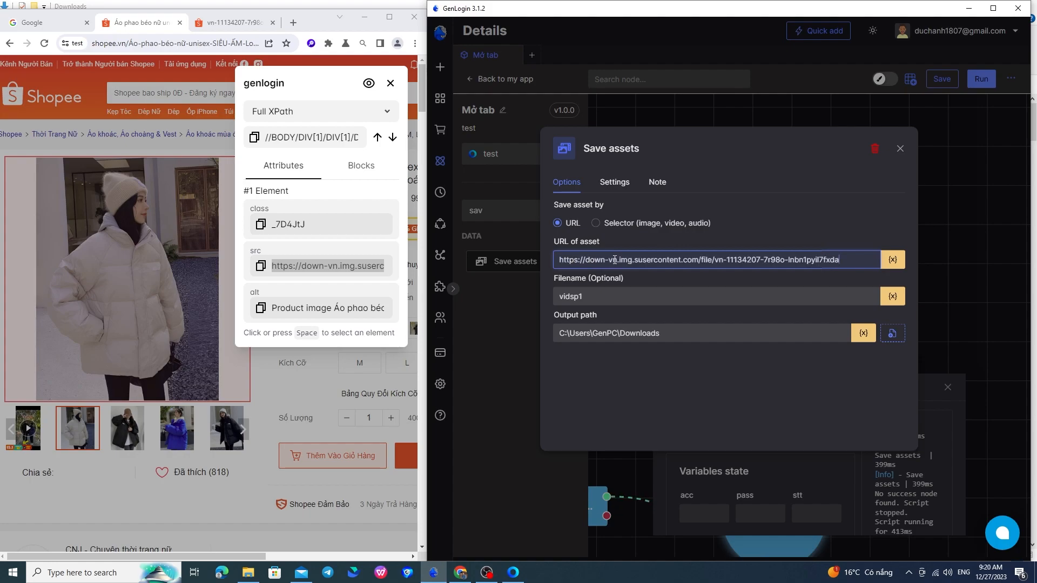
double_click(622, 298)
type("anh sp")
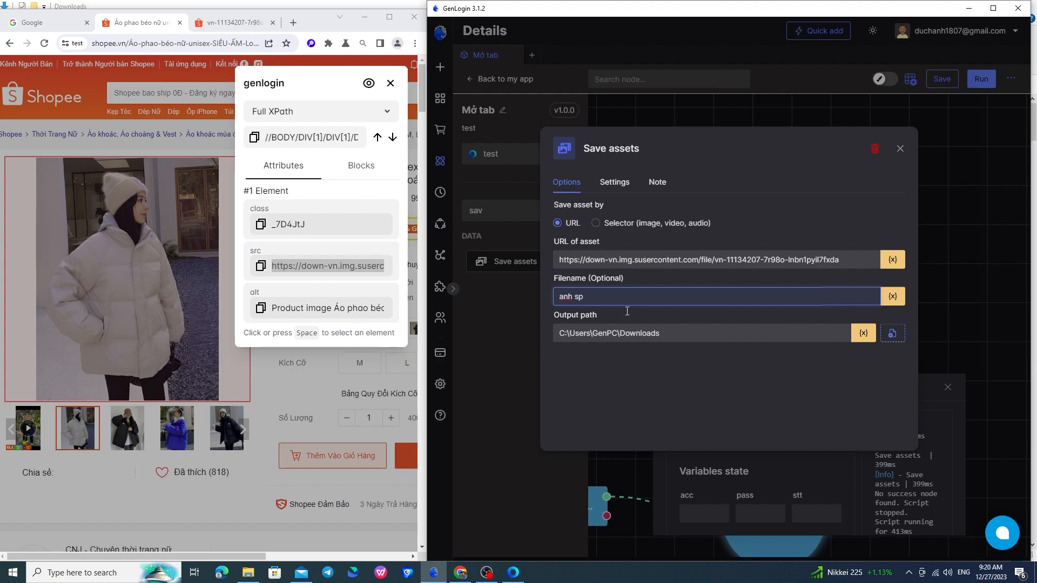
left_click(634, 380)
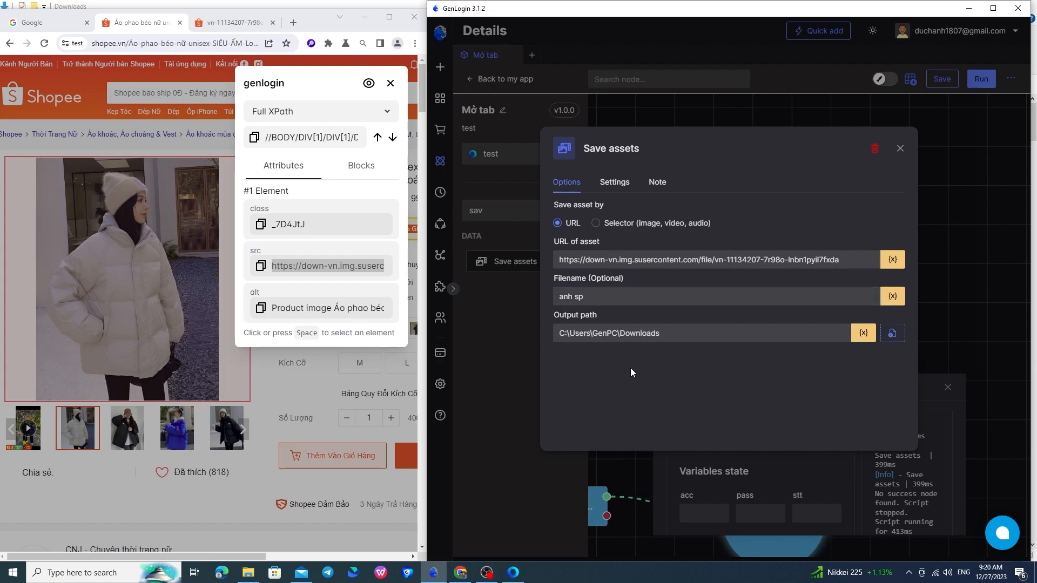
Close the block's settings, run only the Save assets block, and switch to the Downloads folder in File Explorer
left_click(902, 148)
left_click(727, 204)
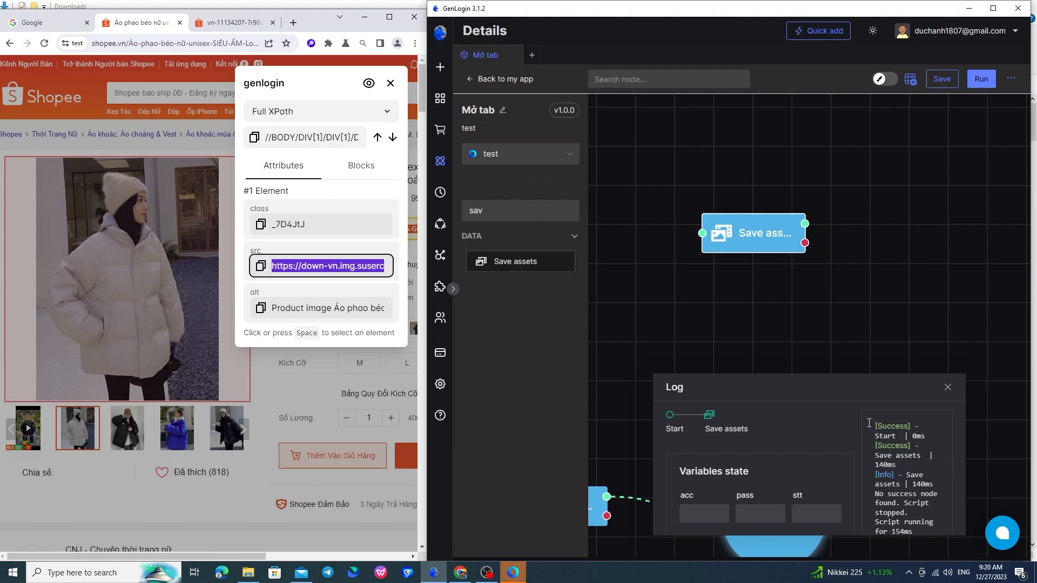
left_click(250, 569)
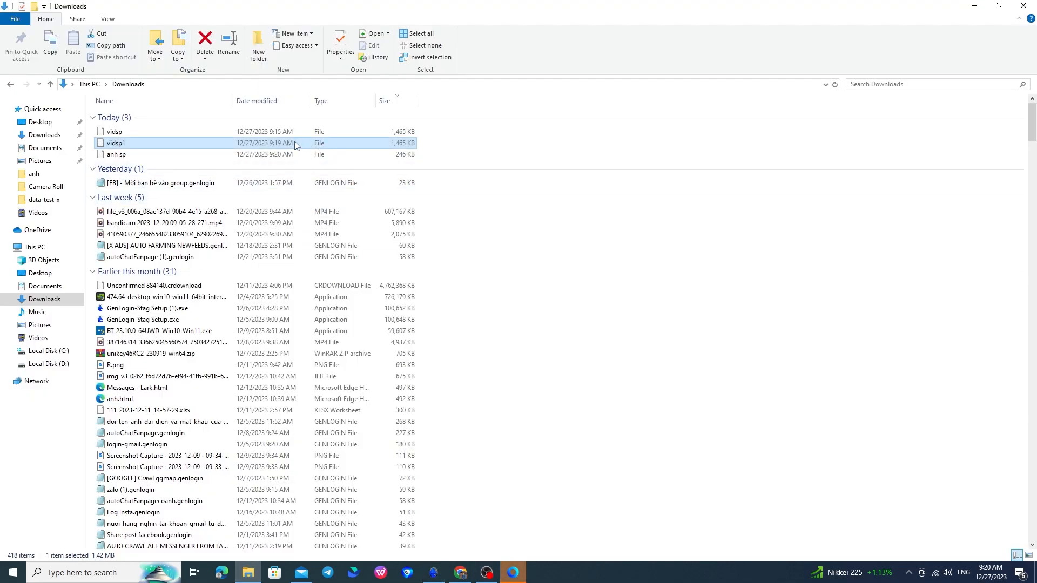
Open the anh sp file with Internet Explorer to check the saved image, and return to GenLogin
double_click(120, 155)
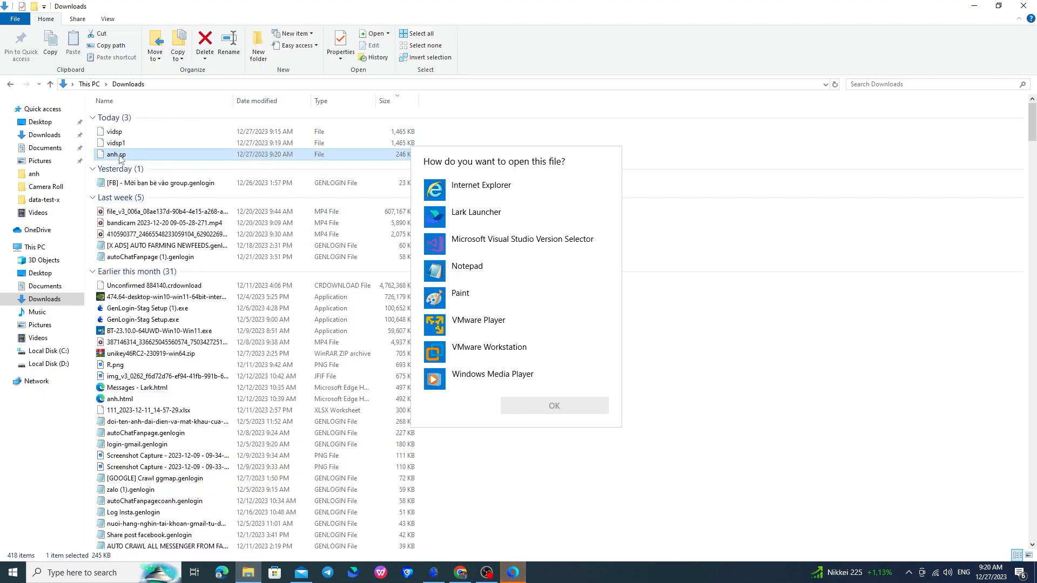
double_click(449, 188)
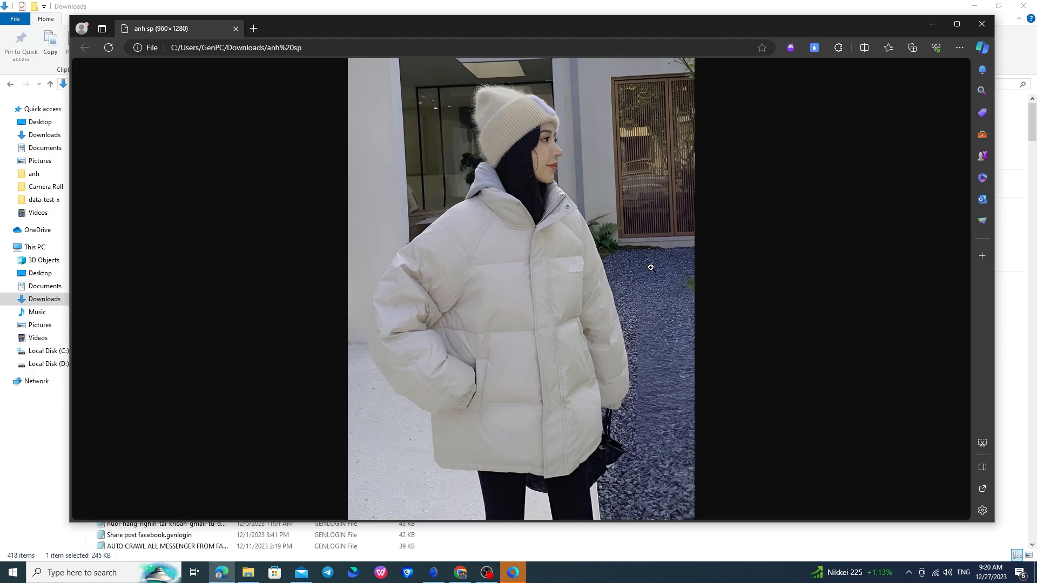
left_click(434, 573)
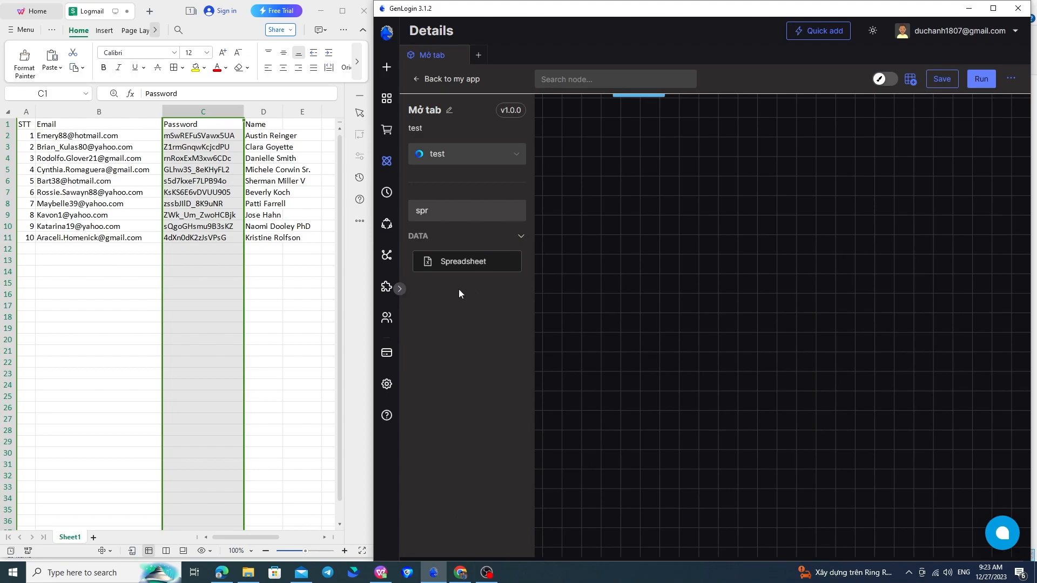
Add a Spreadsheet block to the workflow canvas and open its options
left_click_drag(469, 262, 705, 292)
left_click_drag(708, 362, 625, 360)
scroll(626, 358, "up", 5)
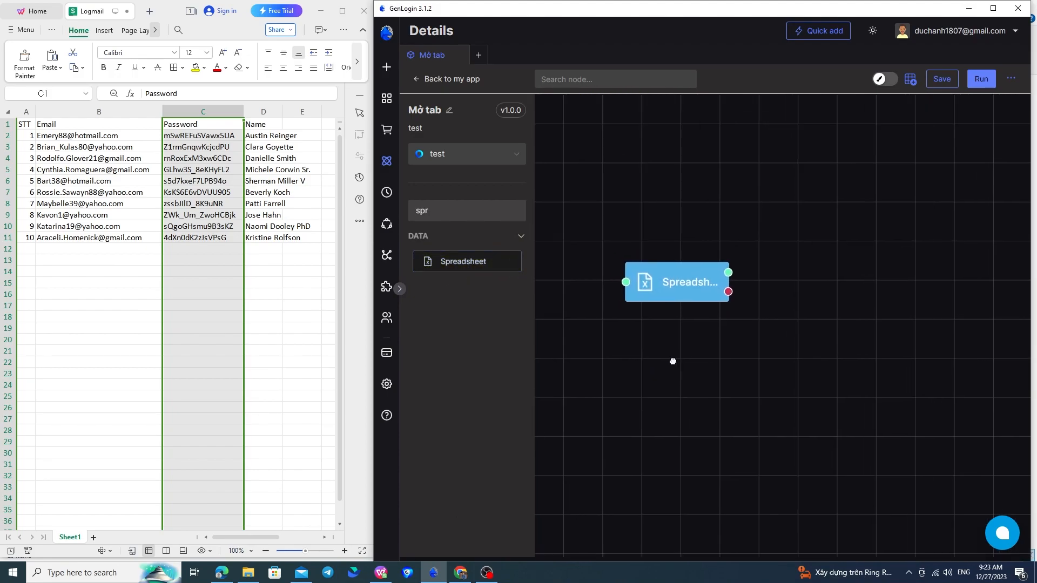
double_click(702, 299)
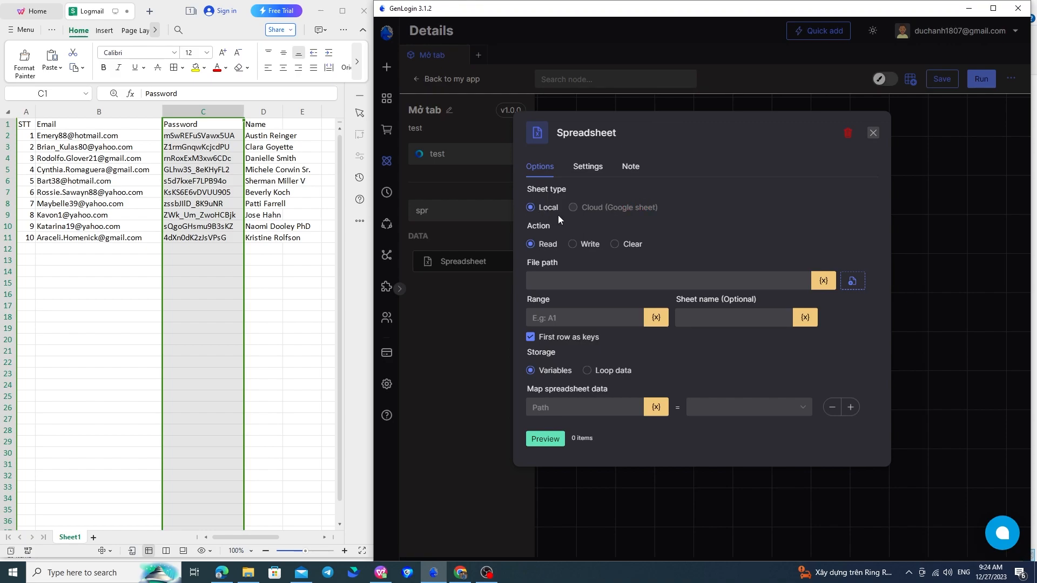
left_click(213, 31)
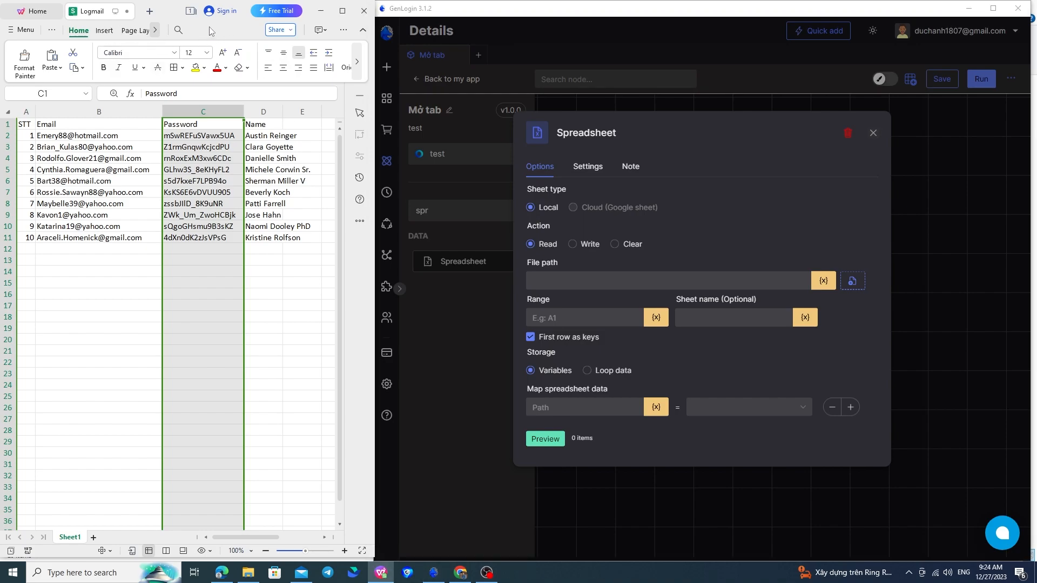
left_click(151, 263)
left_click(221, 268)
left_click(116, 184)
left_click(238, 200)
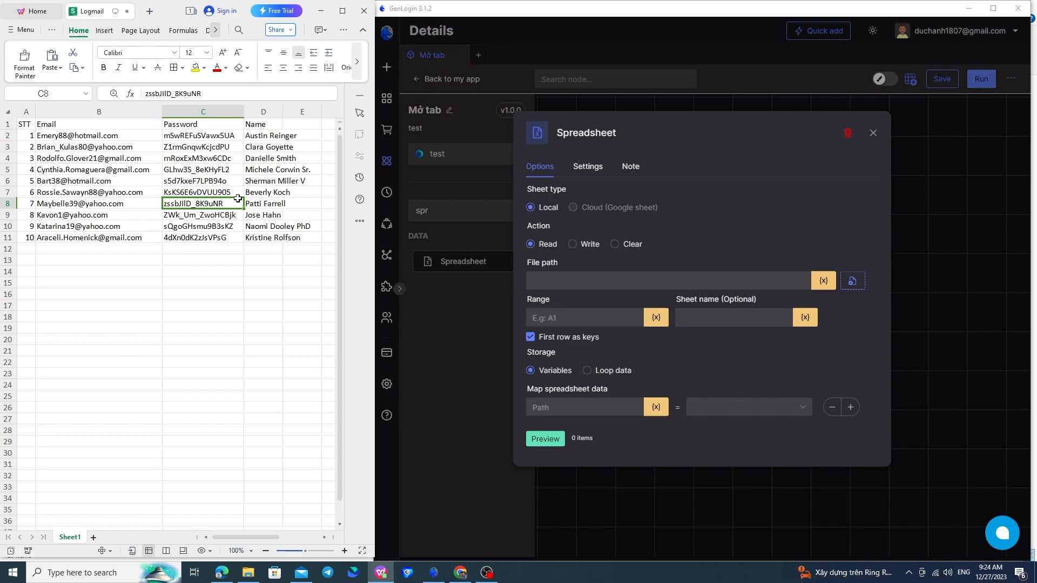
Keep the Spreadsheet block's action as Read and set its file path to Logmail.xlsx from the Documents folder
left_click(539, 245)
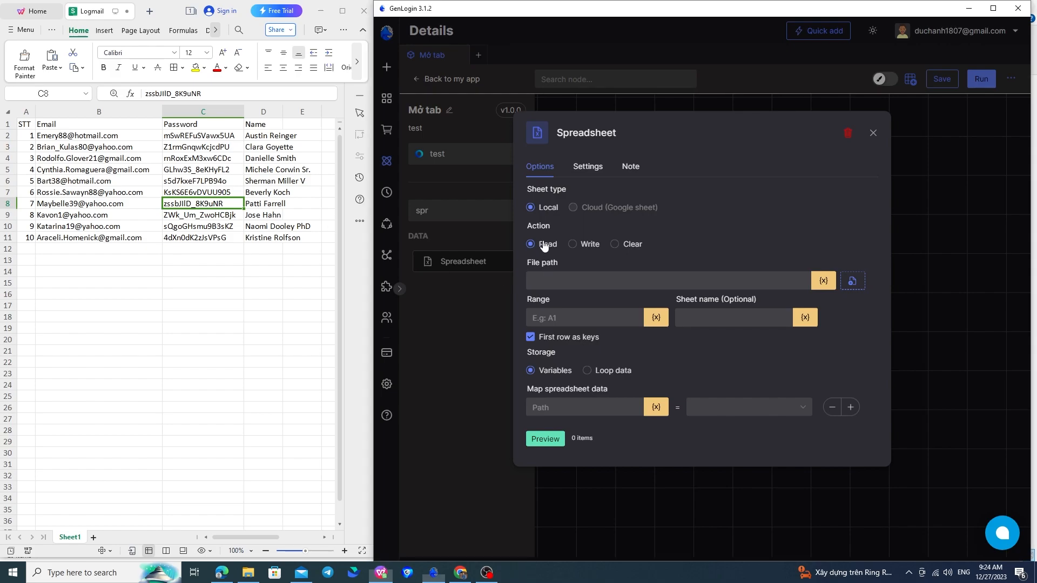
left_click(610, 276)
left_click(852, 281)
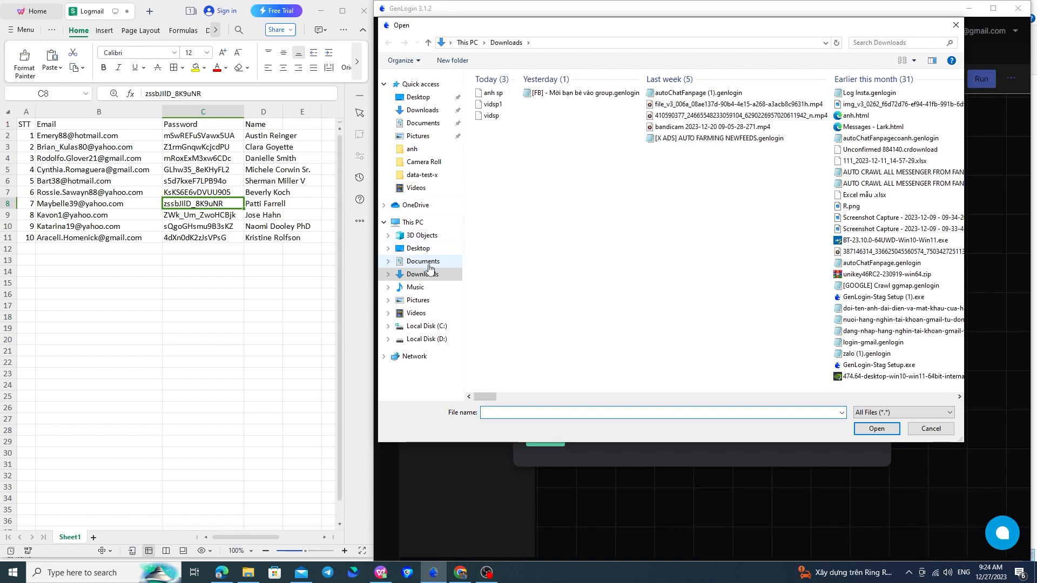
left_click(433, 249)
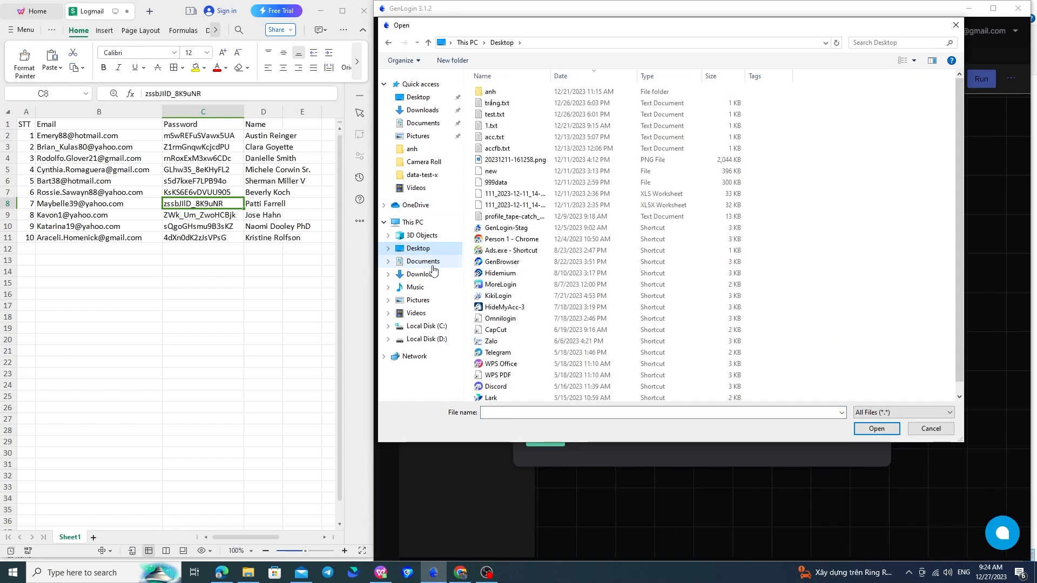
left_click(438, 329)
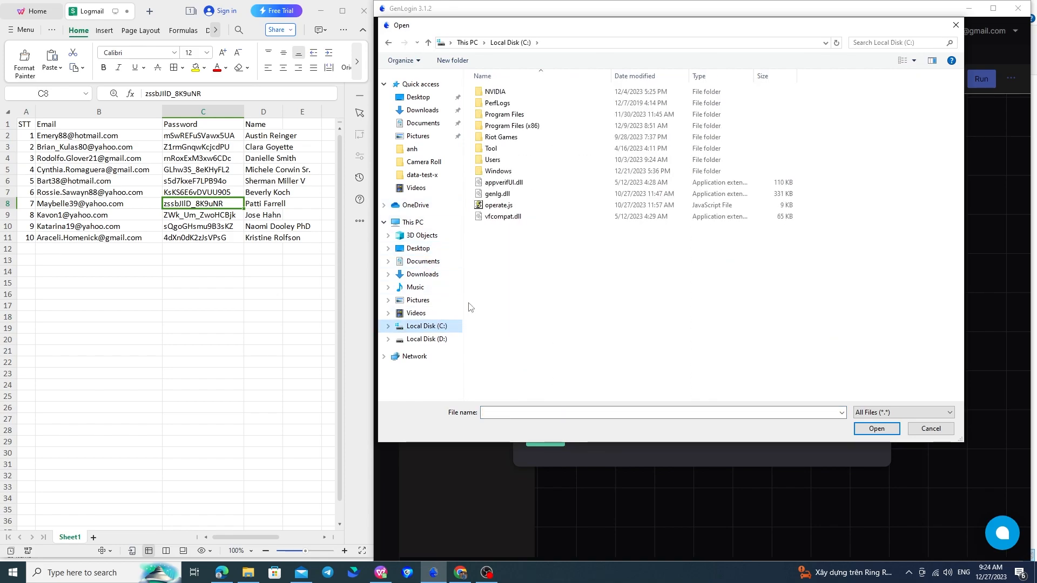
left_click(432, 261)
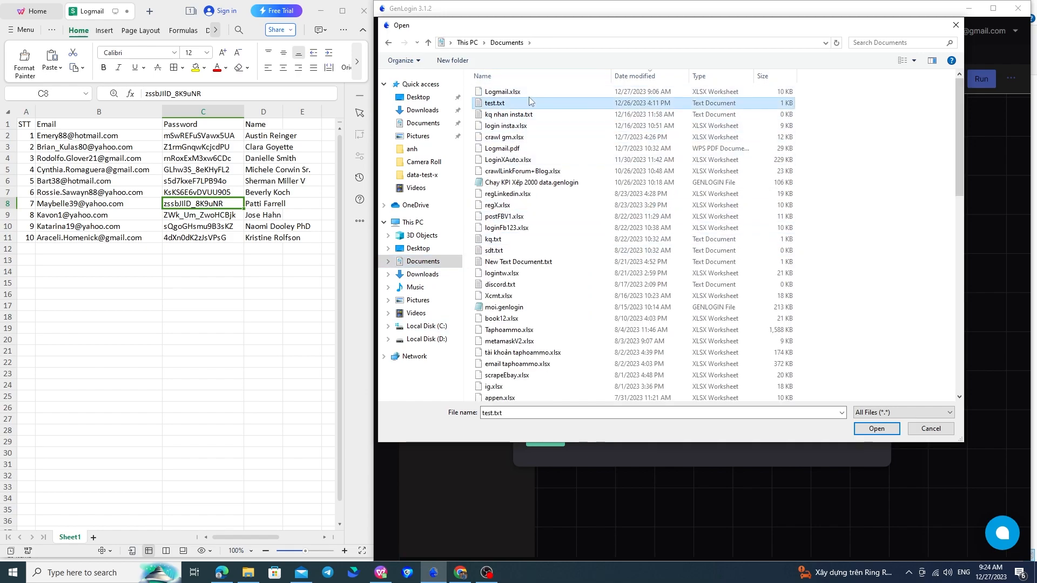
left_click(528, 93)
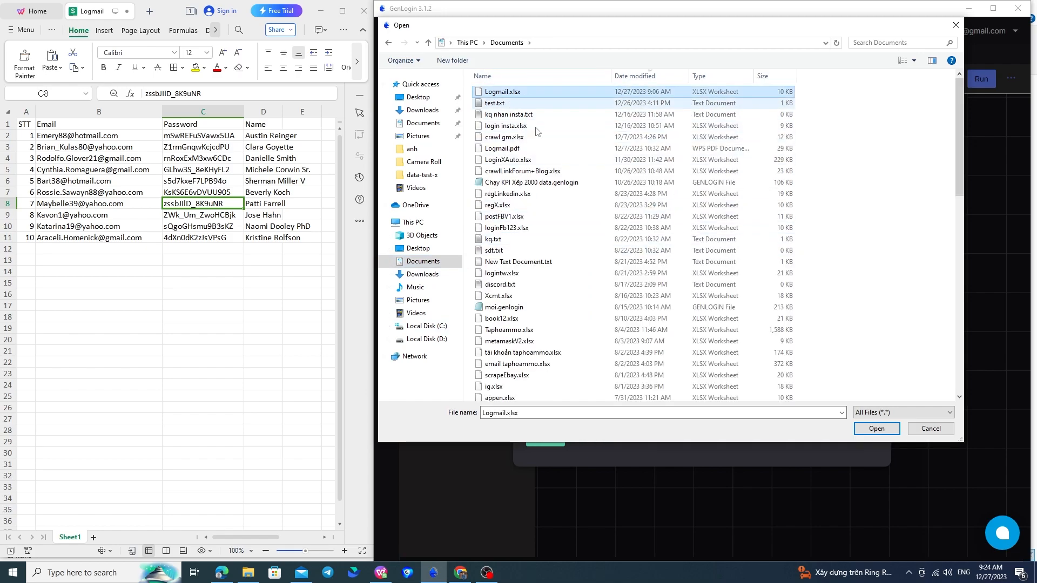
left_click(877, 428)
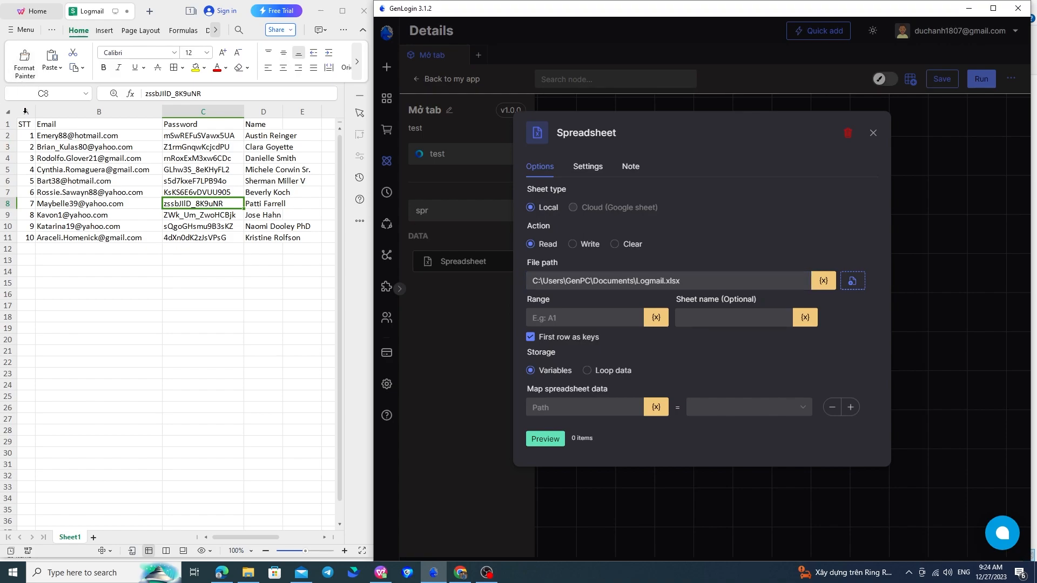
Check the extent of the table in the Logmail sheet and set the Spreadsheet block's range to A1:D11, leaving the sheet name empty
left_click_drag(24, 124, 300, 238)
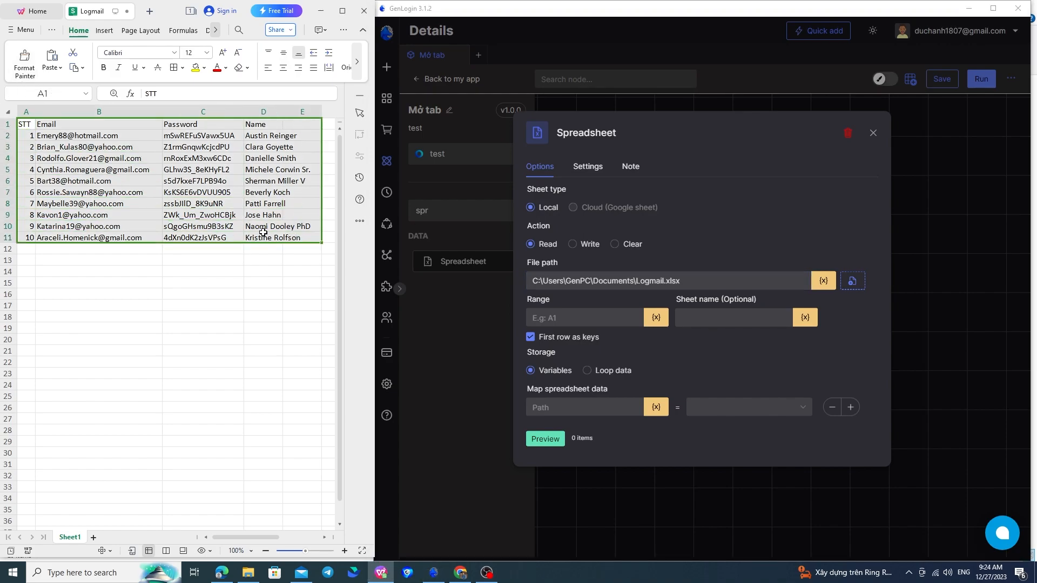
left_click(284, 229)
left_click(270, 239)
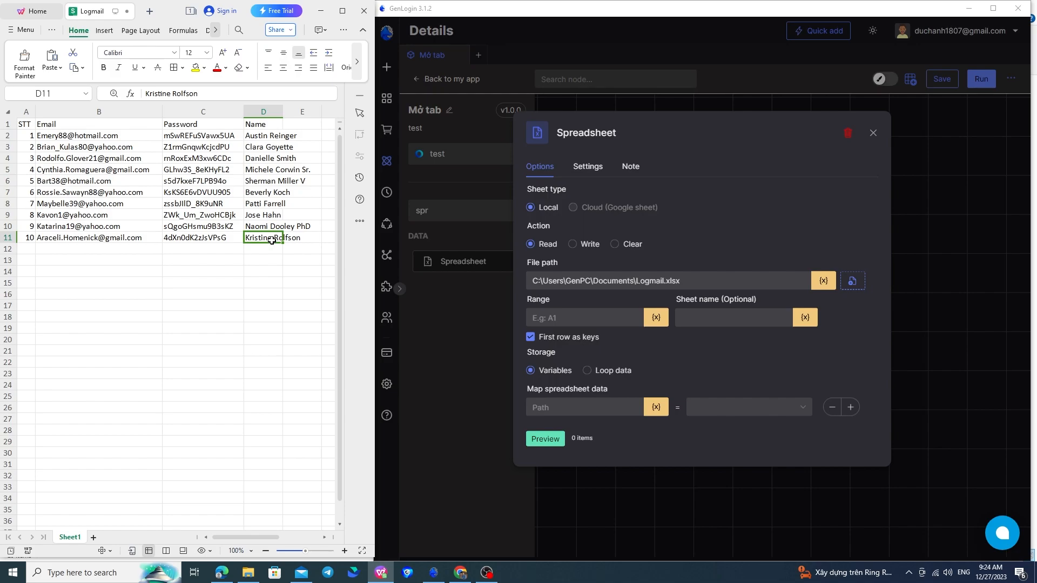
left_click(591, 317)
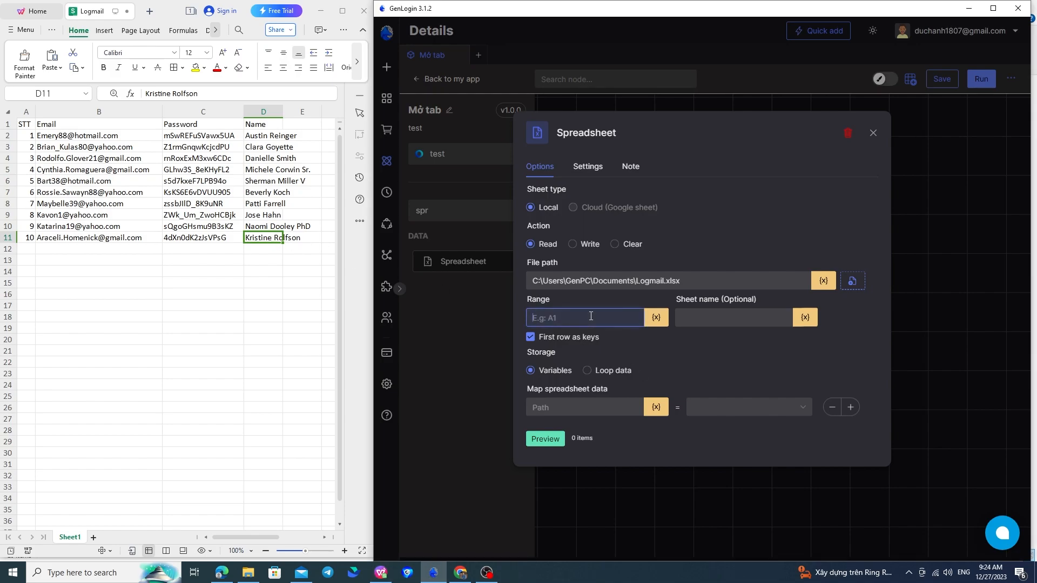
type("A1:D11")
left_click(726, 318)
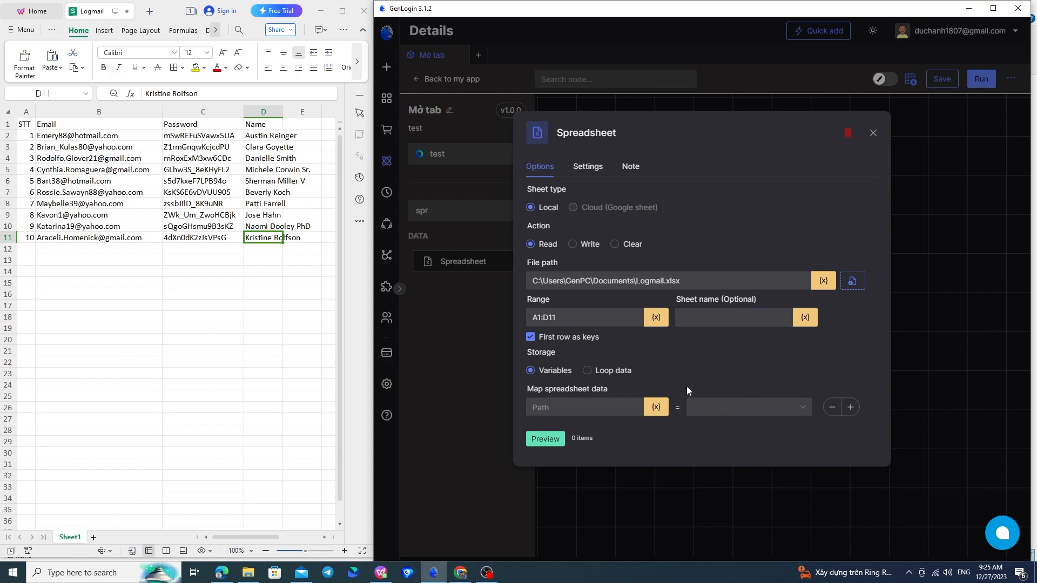
left_click(725, 323)
Preview the spreadsheet data with the first row as keys, and highlight the first two data rows in the sheet for comparison
left_click_drag(28, 126, 268, 126)
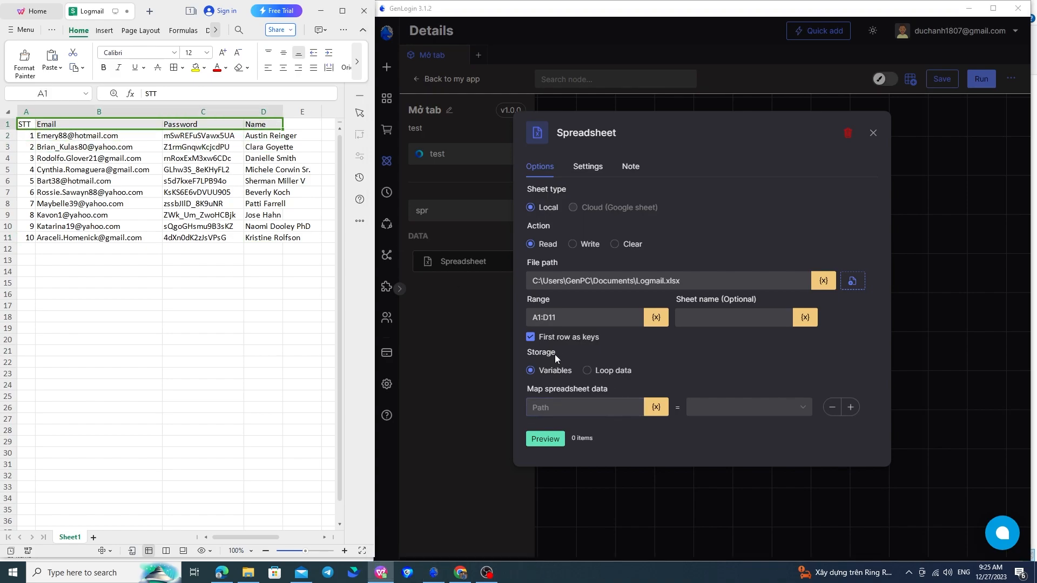
left_click(551, 339)
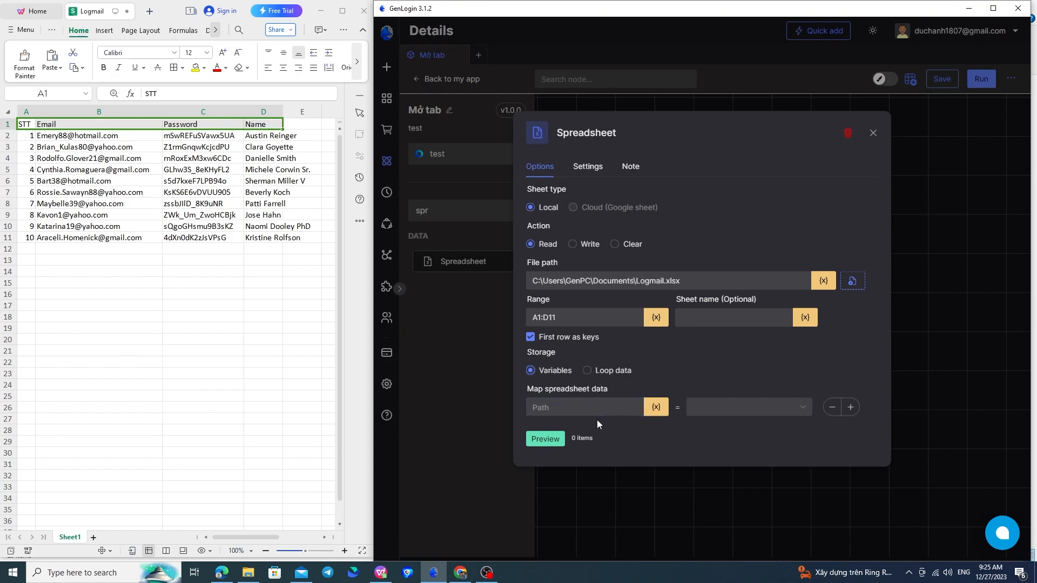
left_click(546, 438)
scroll(652, 359, "down", 3)
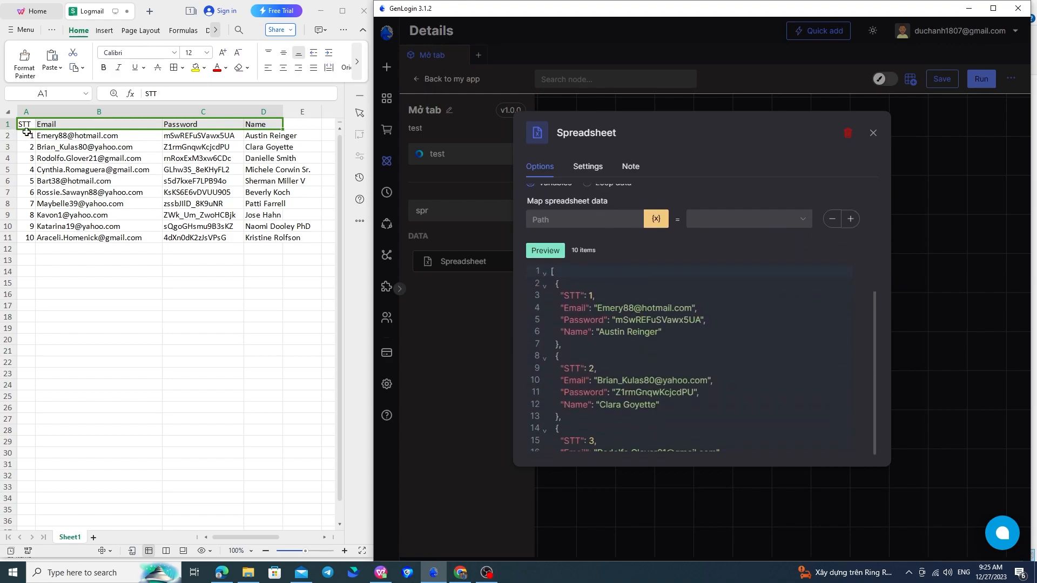
left_click_drag(26, 133, 246, 147)
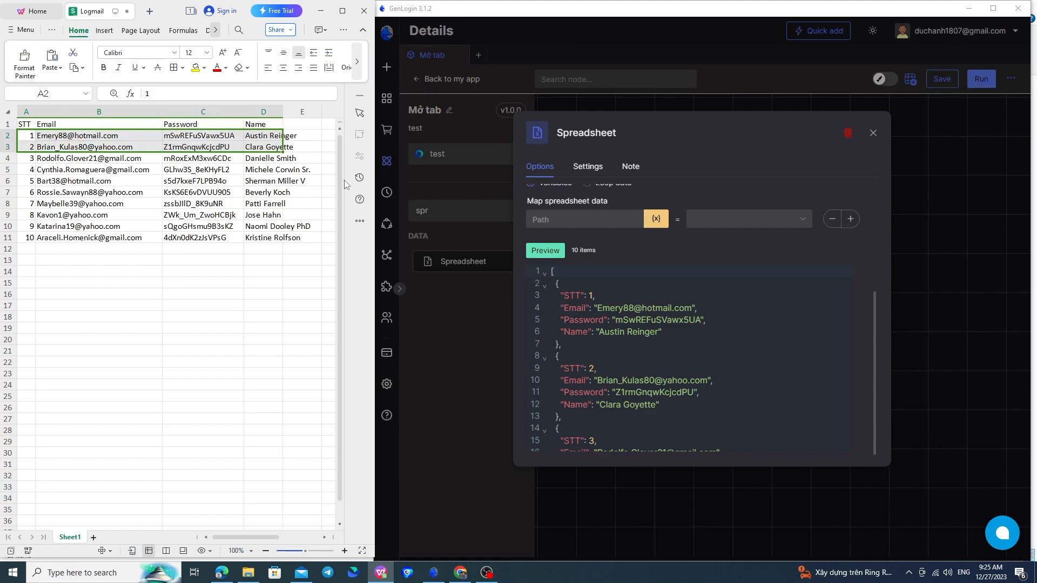
Collapse the first three records in the spreadsheet data preview
left_click(598, 319)
left_click(618, 339)
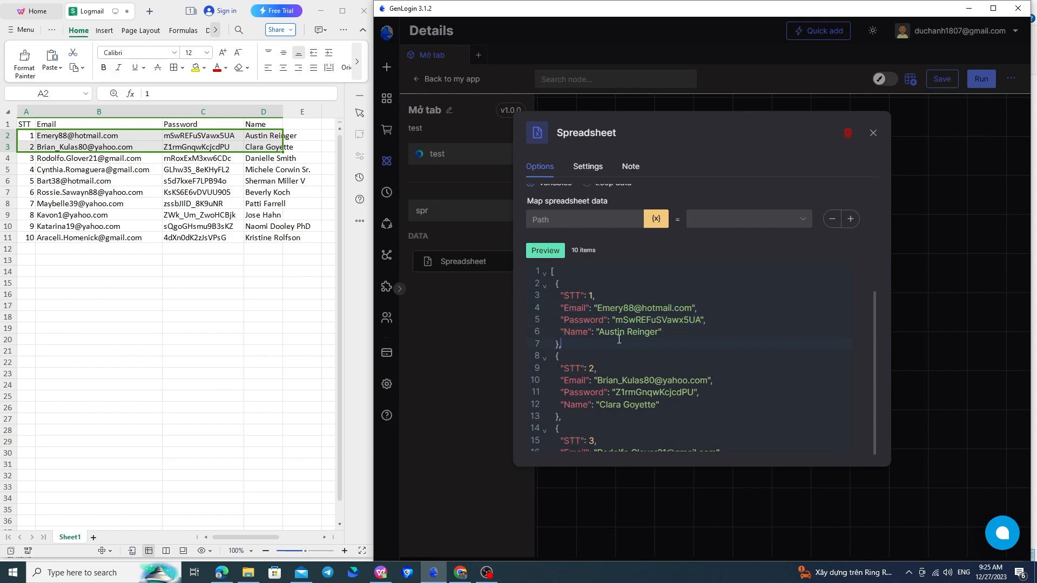
left_click(544, 284)
left_click(545, 296)
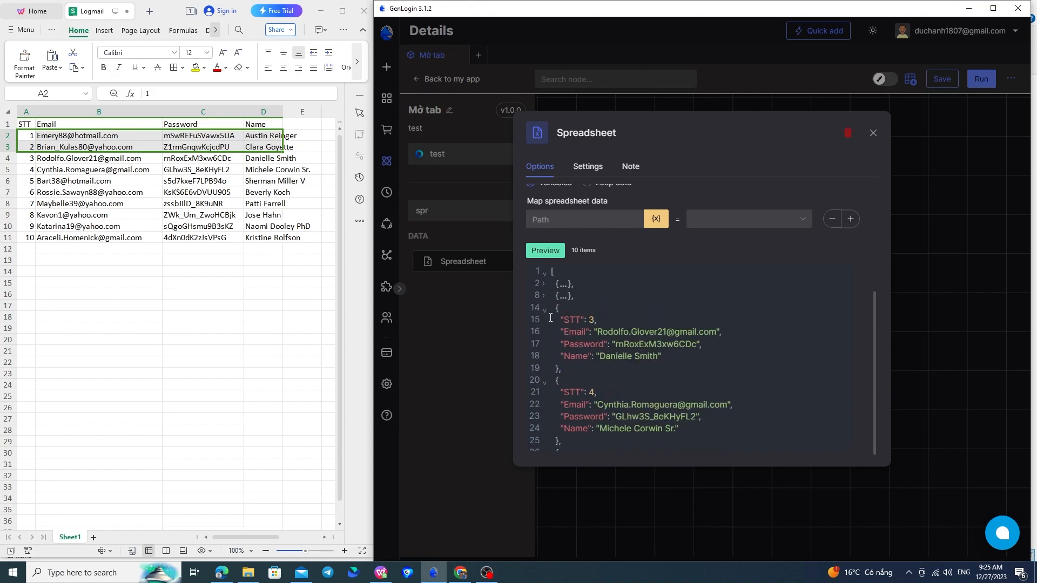
left_click(545, 308)
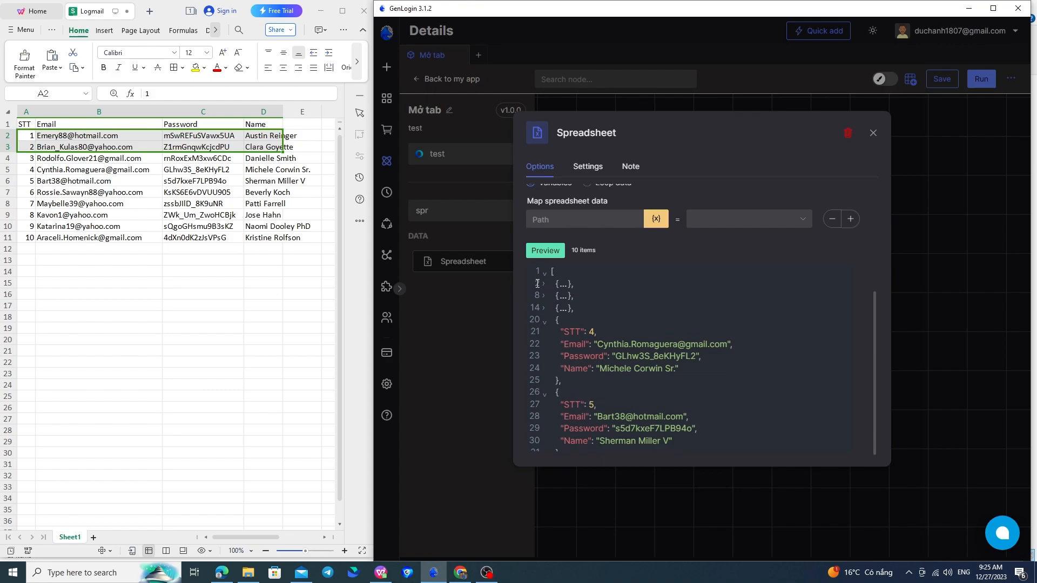
Expand the first two preview records and start the spreadsheet data mapping path with [0]
left_click(544, 285)
left_click(544, 357)
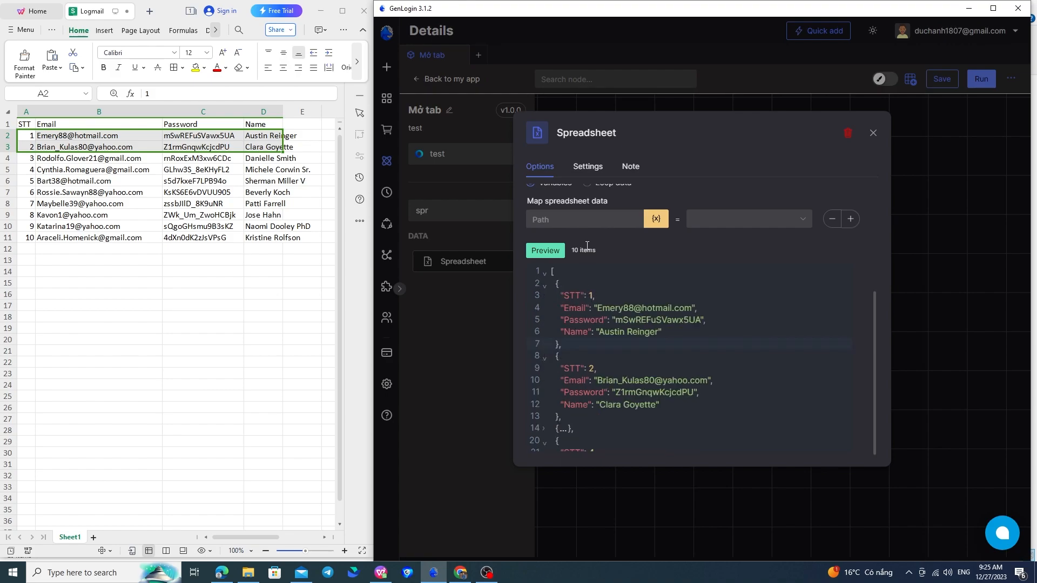
left_click(587, 220)
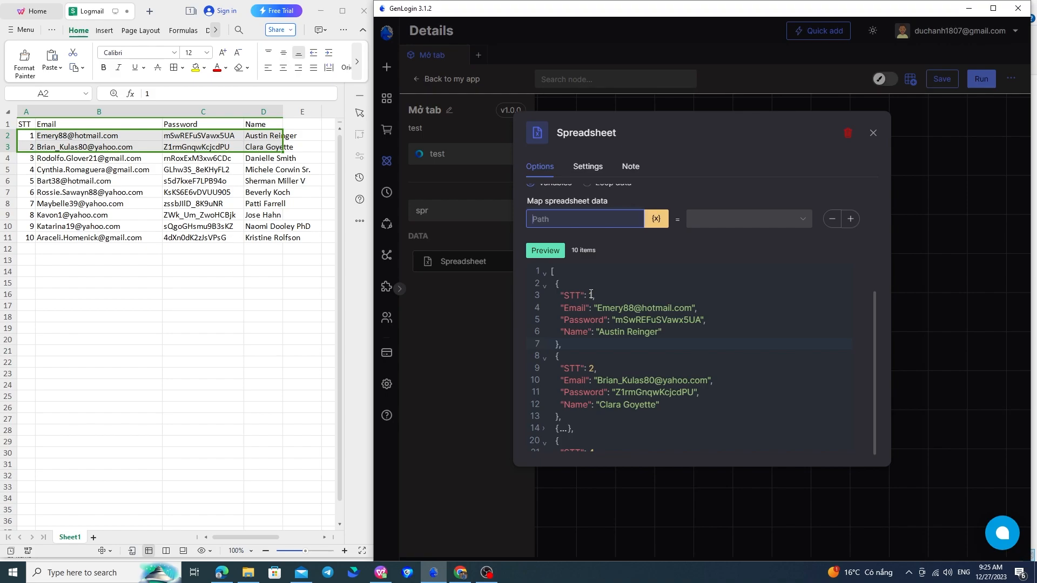
left_click_drag(570, 296, 607, 297)
left_click(608, 297)
left_click(581, 222)
type("[0]u")
Complete the mapping path as [0].["Email"] to pick the Email field of the first record
left_click_drag(563, 307, 693, 310)
left_click(686, 309)
left_click_drag(561, 307, 637, 308)
left_click(589, 219)
type(".[\"Emai")
type("l\"u")
key("BackSpace")
type("]")
Map the path to a newly created variable named email and close the Spreadsheet block's settings
left_click(758, 221)
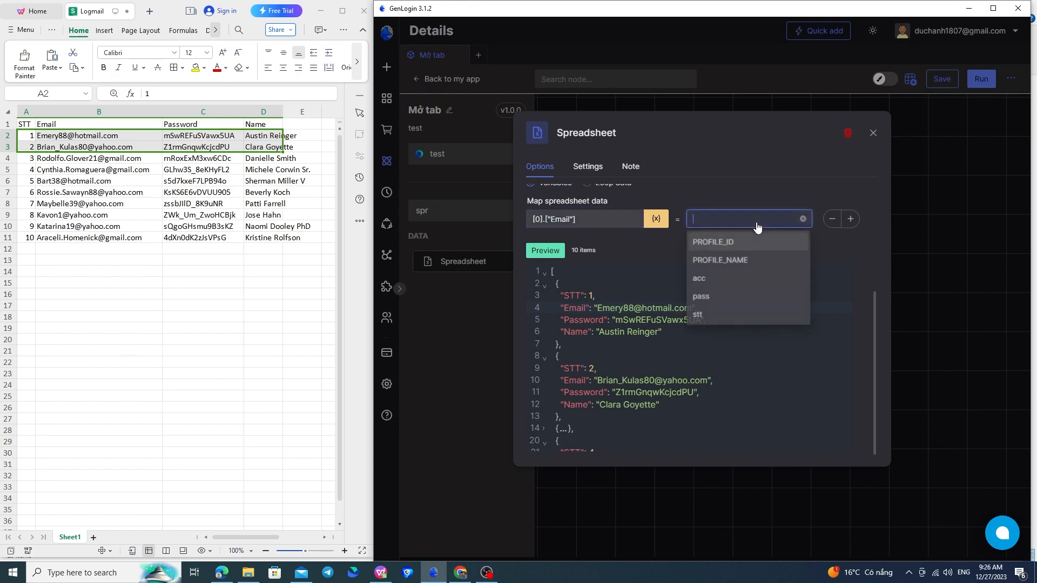
type("email")
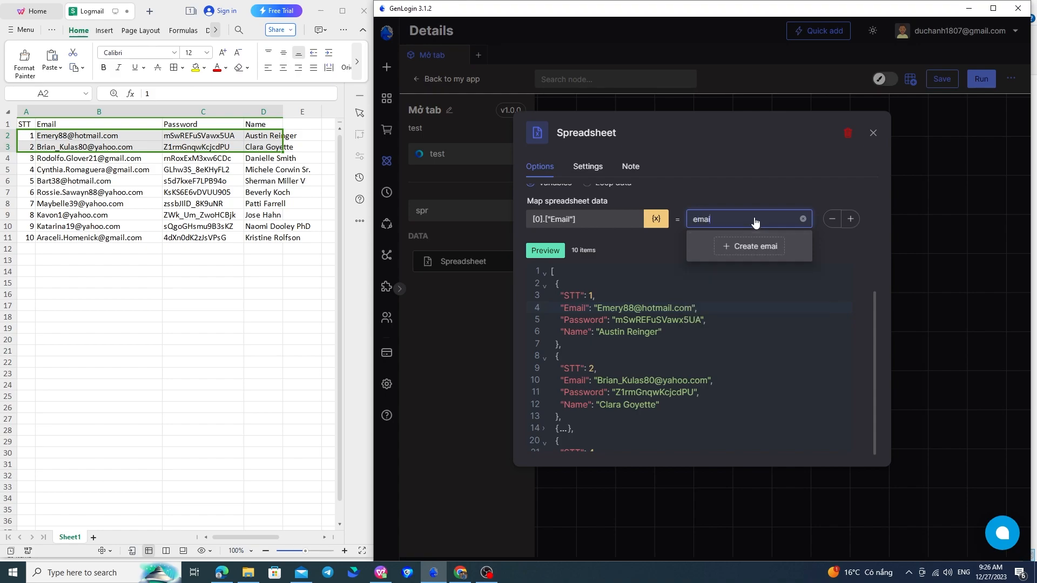
left_click(760, 247)
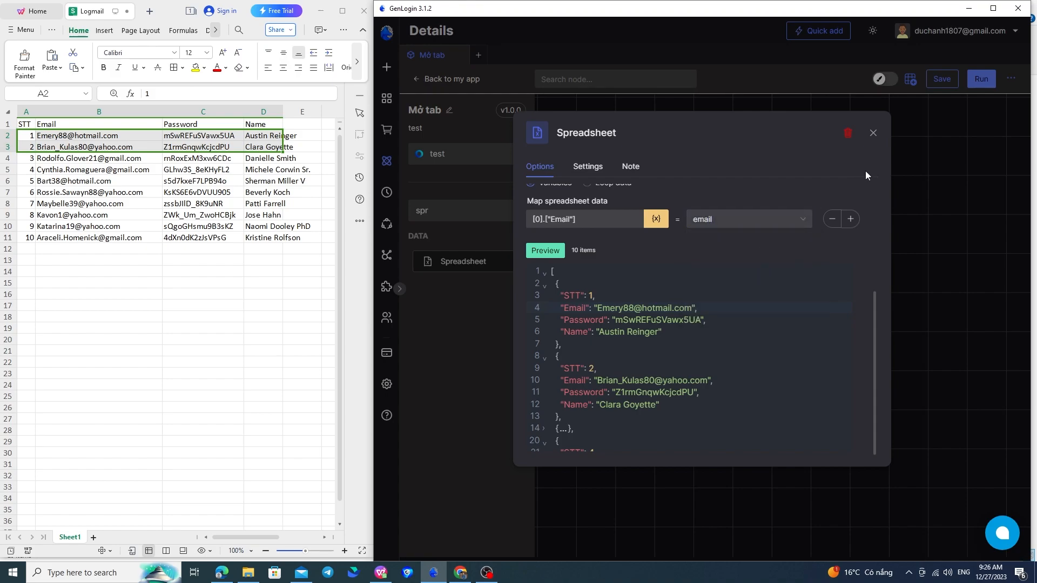
left_click(873, 134)
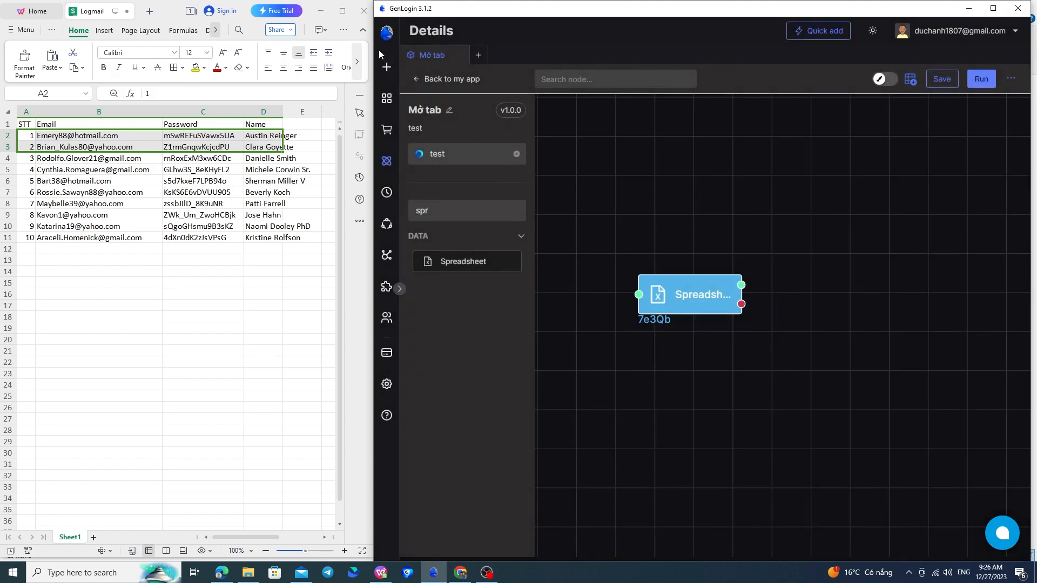
Close the Logmail workbook and the Videos folder window, and run the Spreadsheet block on its own
left_click(364, 11)
left_click(184, 295)
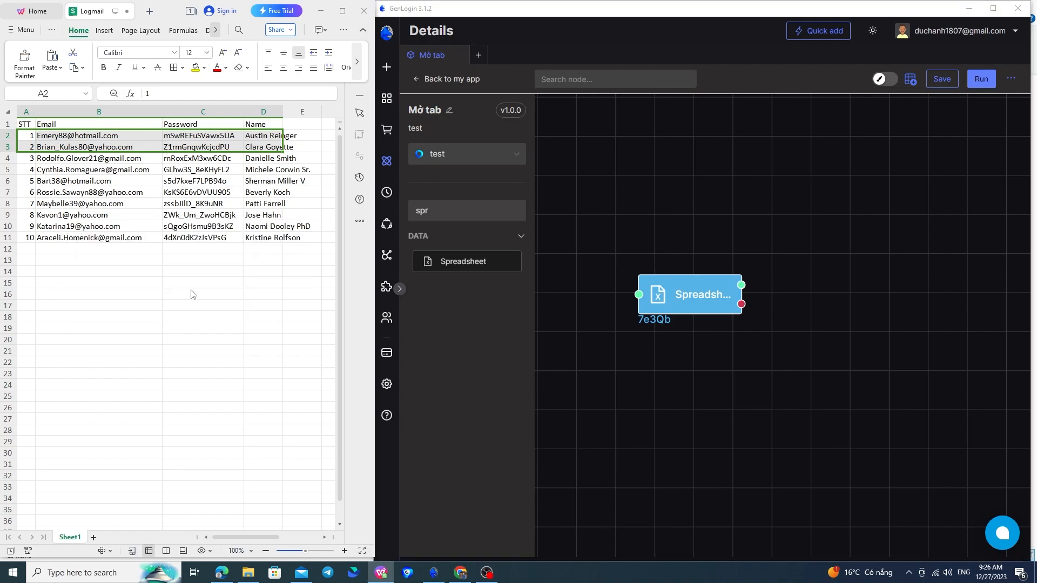
mouse_move(681, 292)
left_click(662, 266)
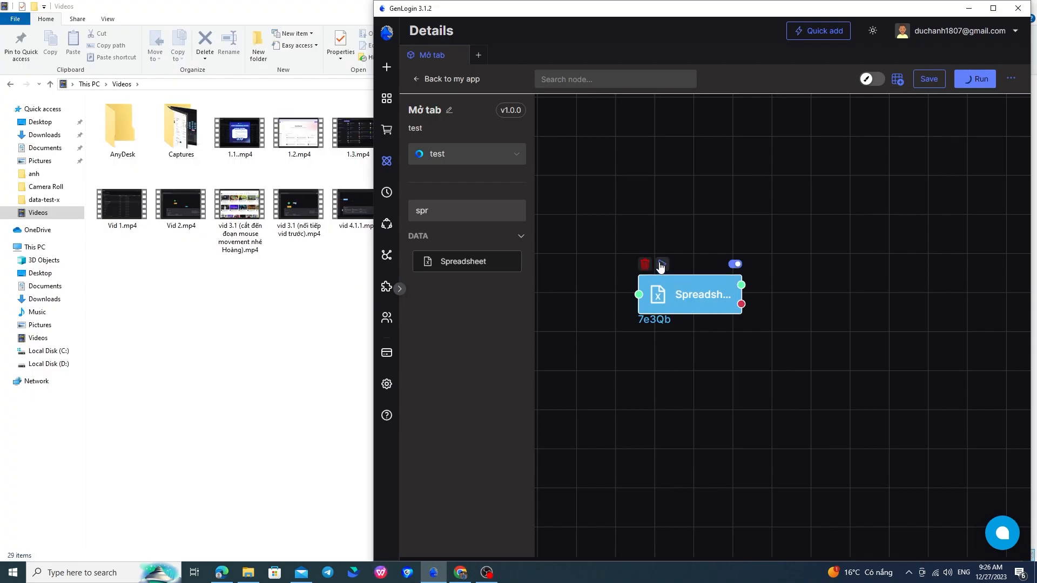
double_click(342, 5)
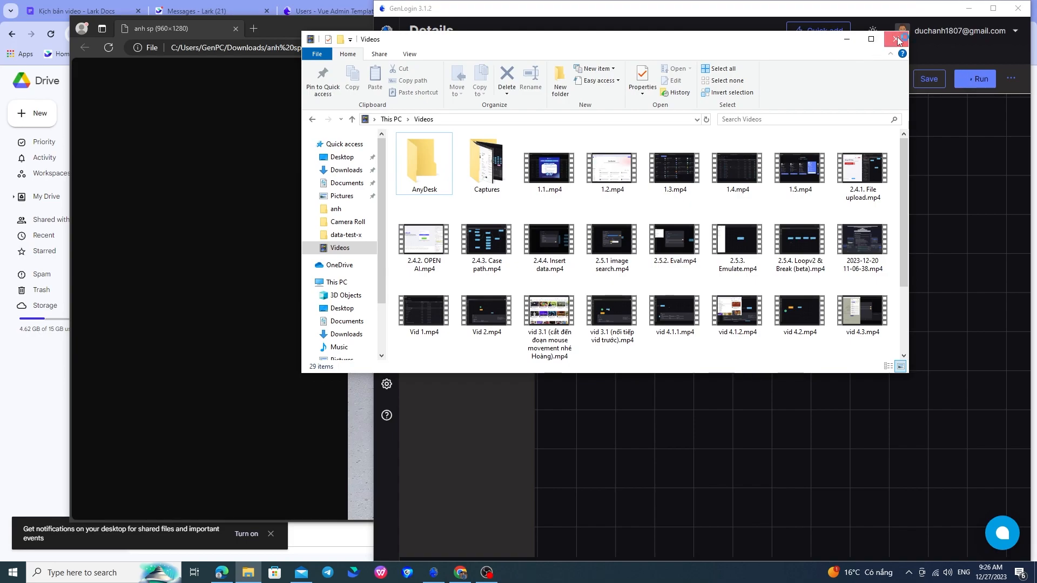
left_click(897, 40)
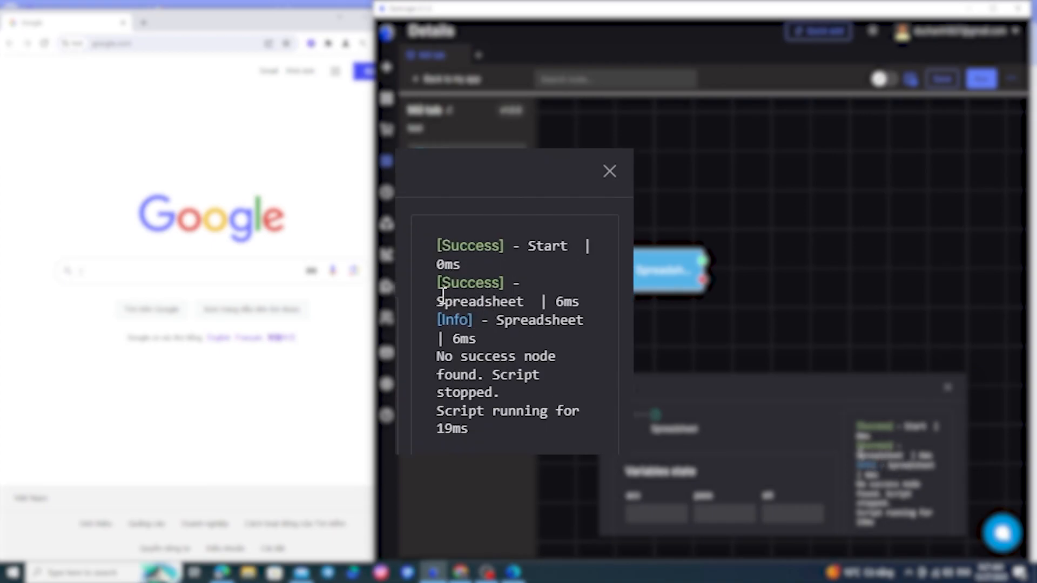
Reopen Logmail.xlsx in WPS Office and place its window beside the GenLogin script
right_click(381, 572)
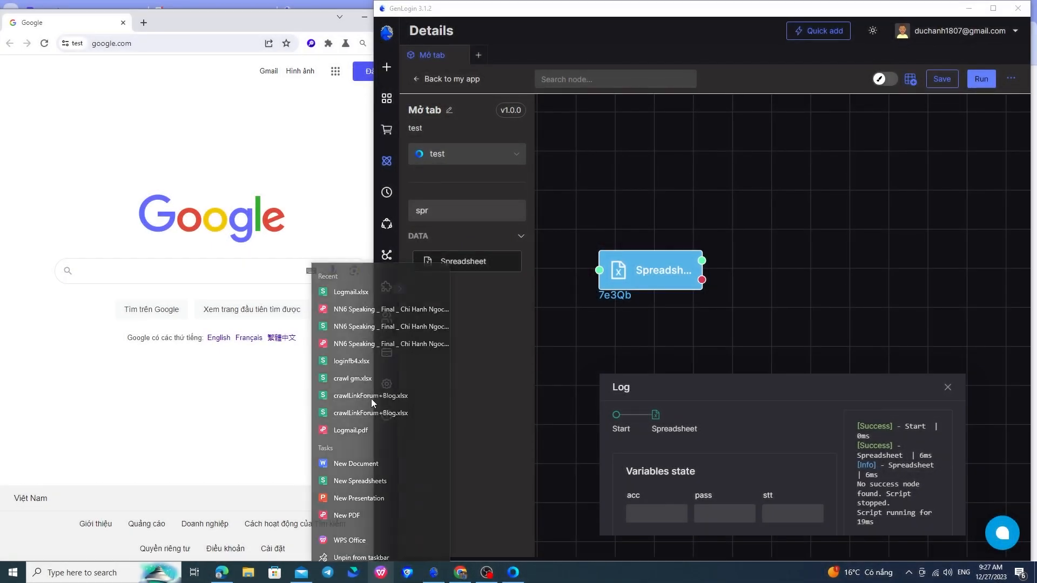
left_click(352, 283)
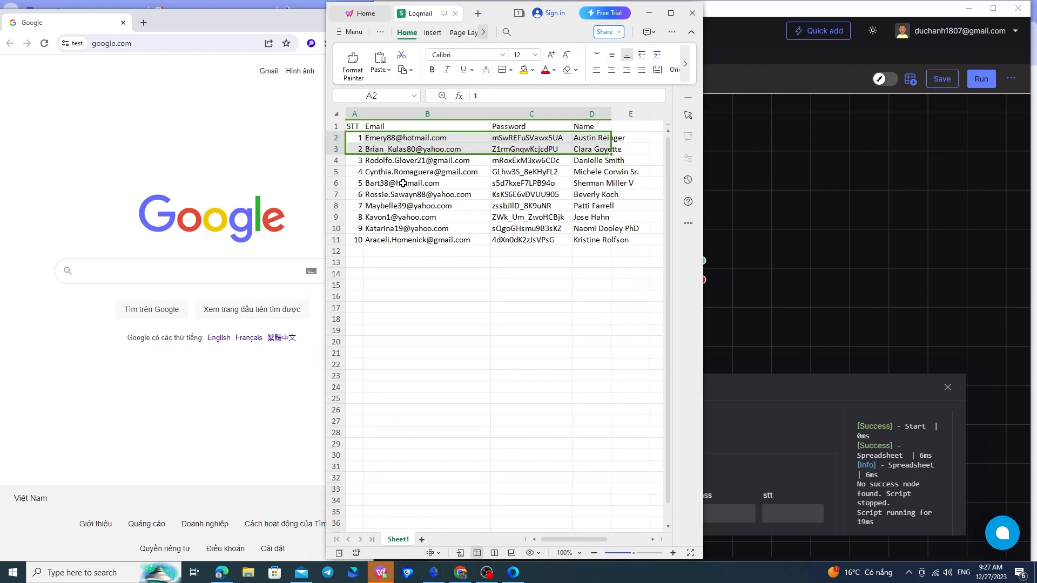
left_click_drag(500, 14, 186, 11)
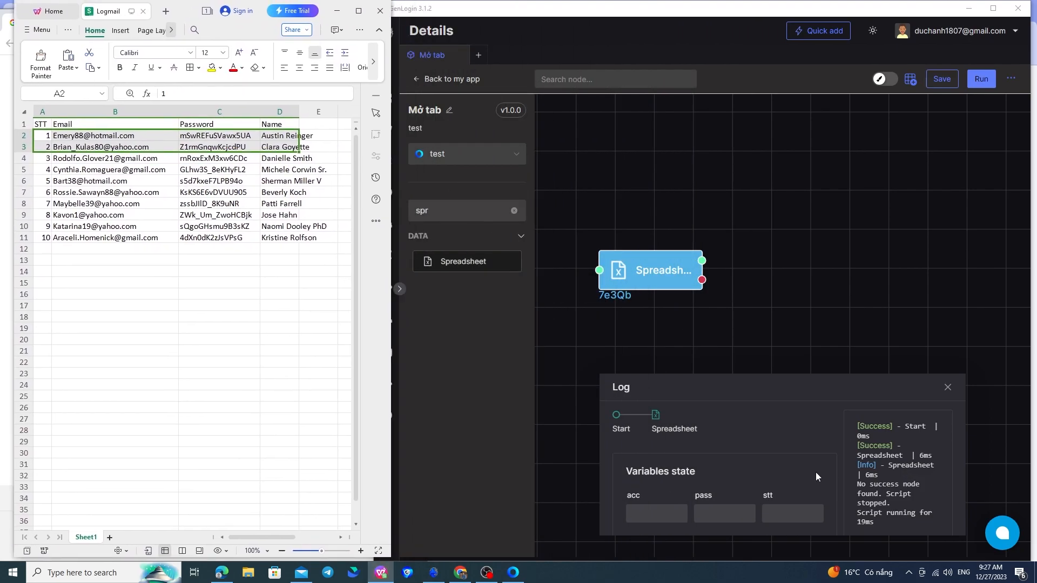
Examine the full value of the email variable in the run log's variables state, then restore the window layout
scroll(774, 459, "down", 2)
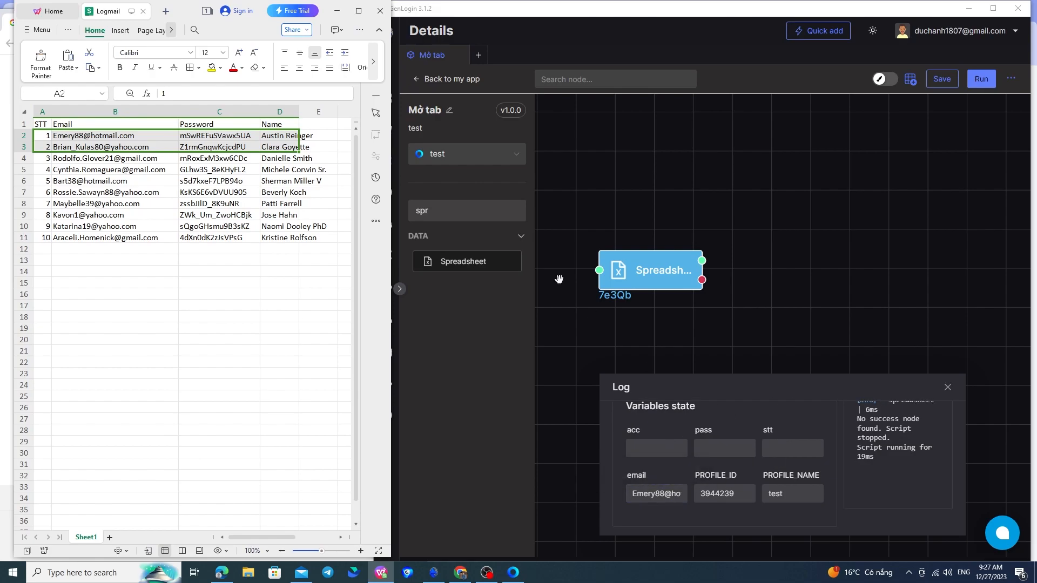
left_click(992, 8)
left_click_drag(334, 494, 275, 493)
left_click_drag(346, 493, 235, 491)
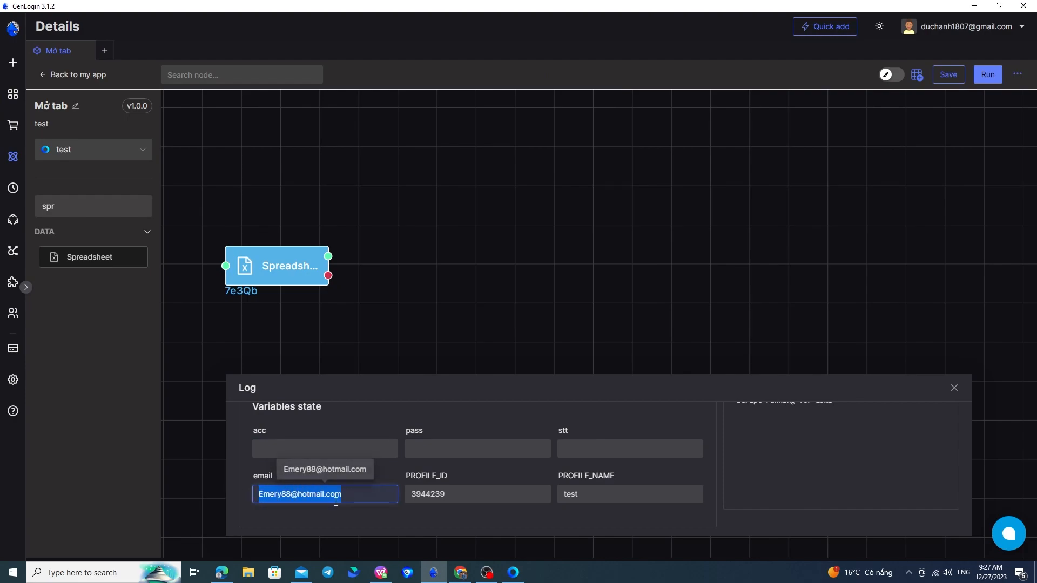
double_click(498, 7)
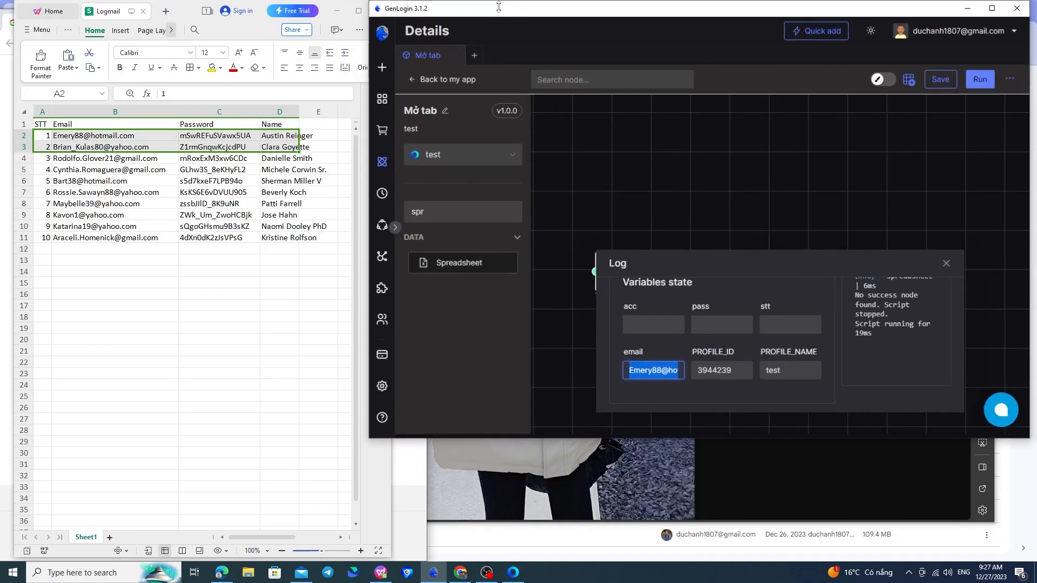
double_click(585, 437)
Switch the Spreadsheet block's action to Write and set its range to B12, the empty Email cell below the table
left_click(655, 268)
double_click(655, 269)
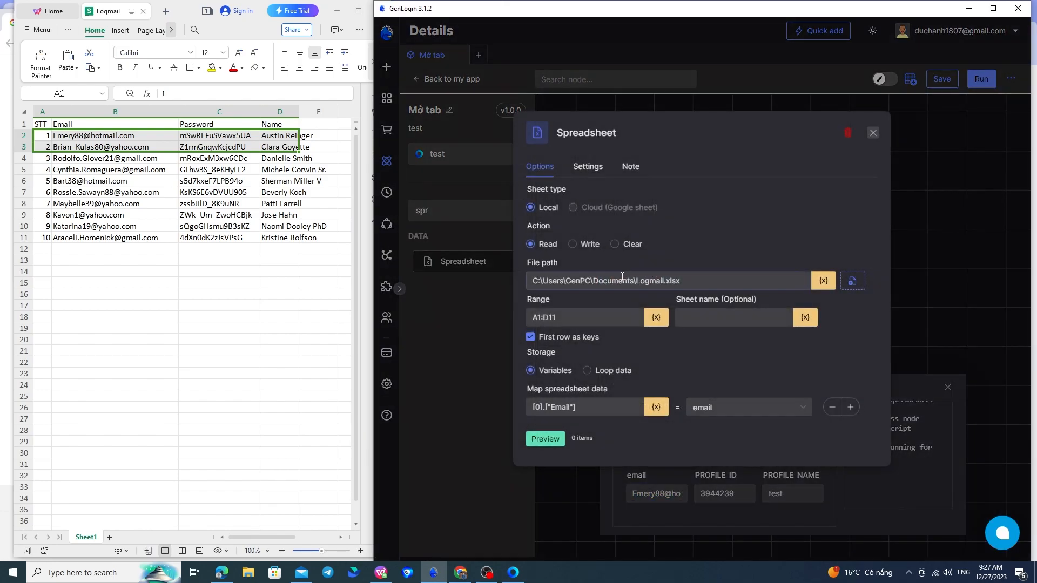
left_click(585, 246)
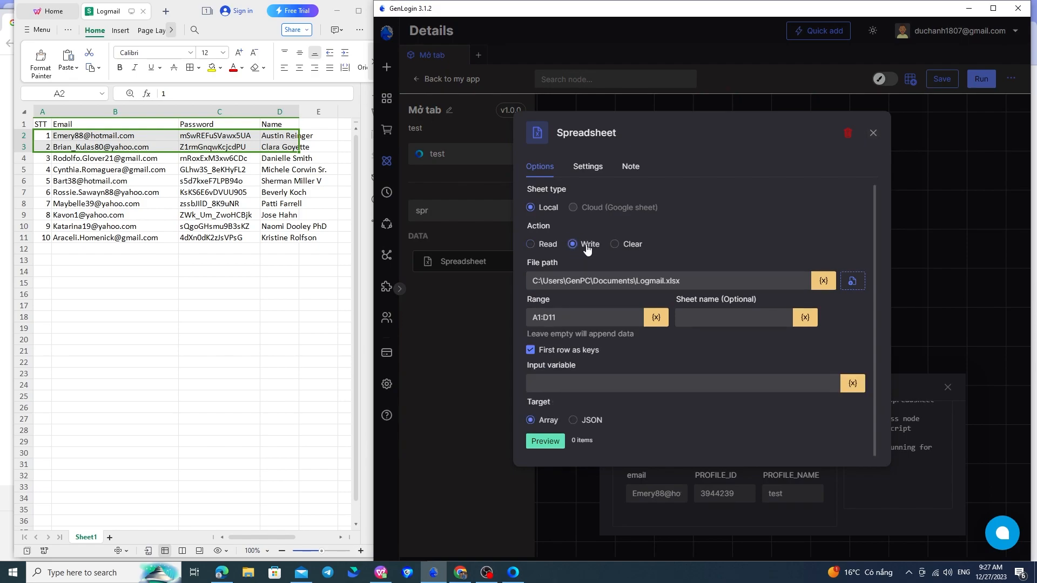
double_click(584, 318)
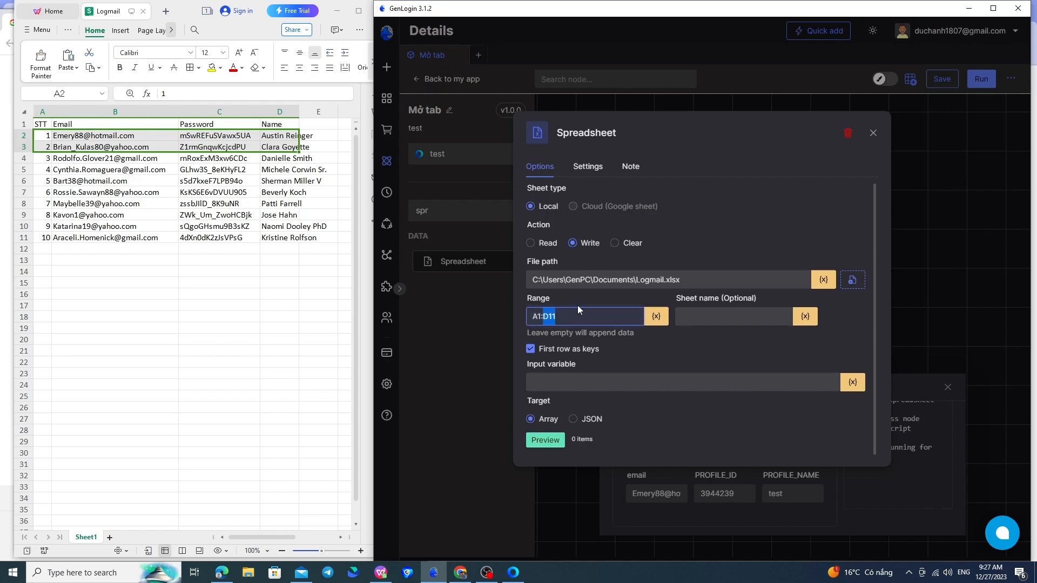
left_click(57, 247)
left_click(107, 249)
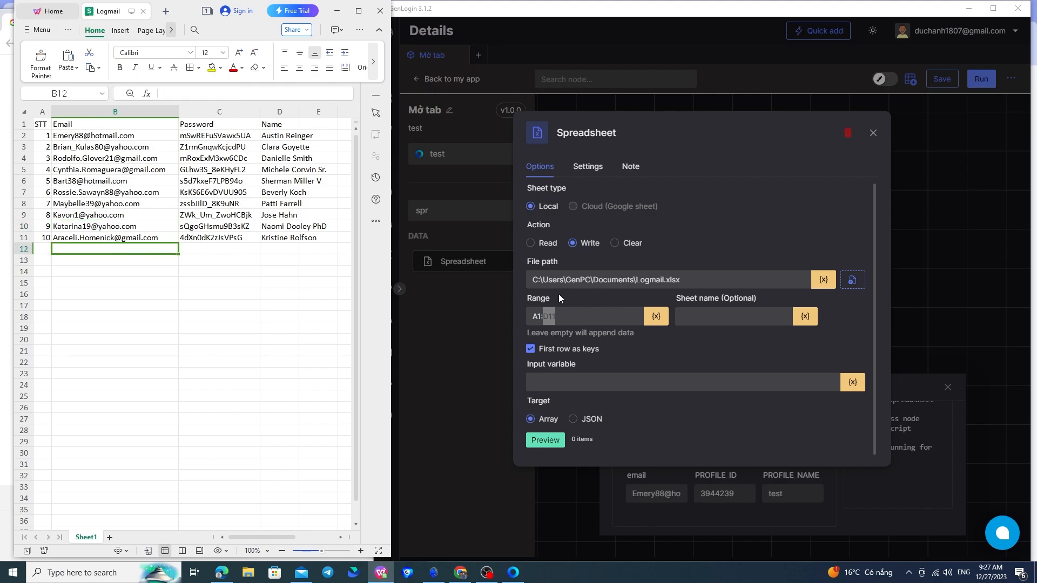
left_click(567, 313)
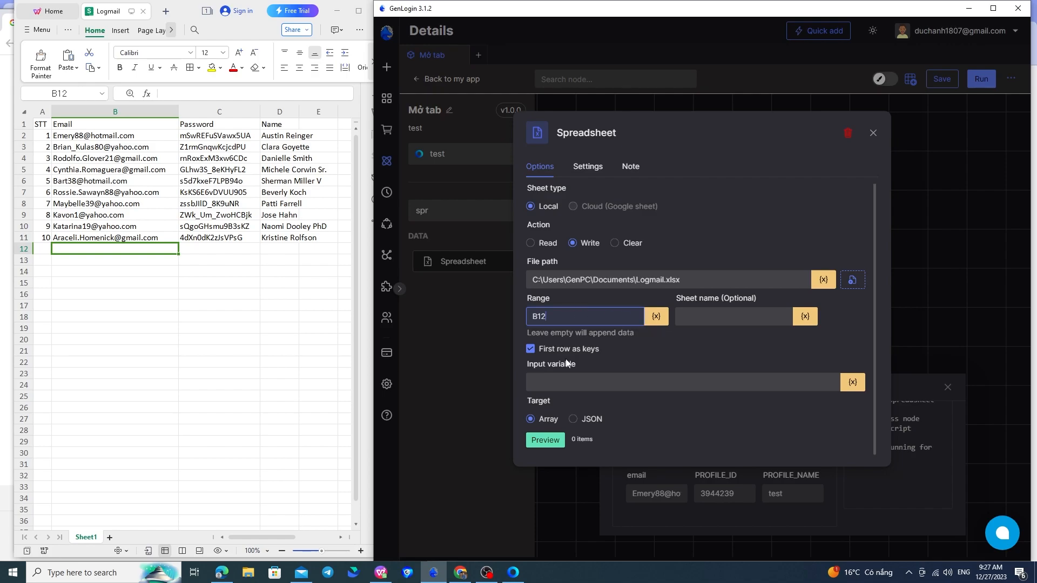
left_click(734, 324)
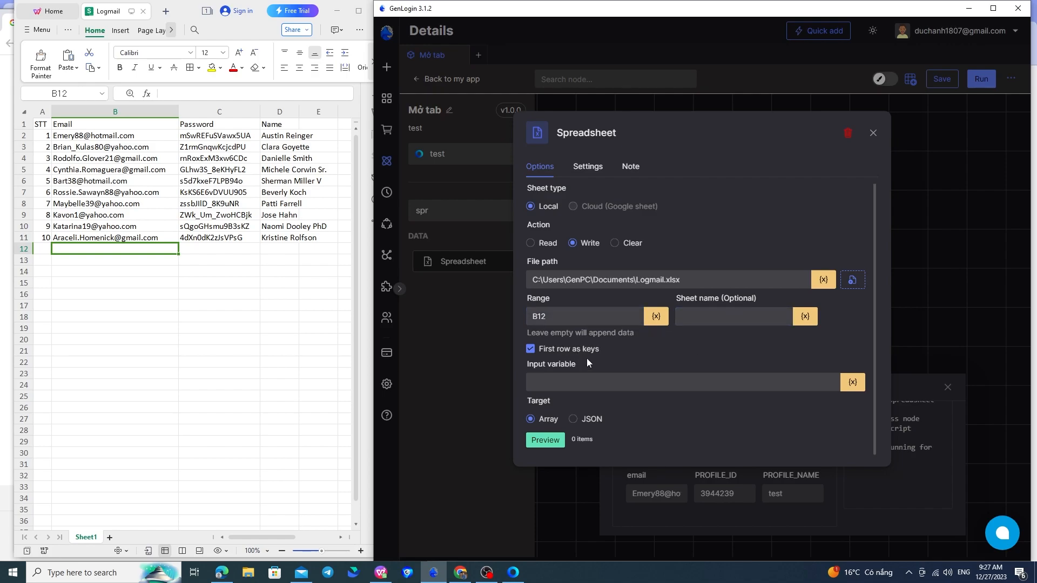
Enter a sample e-mail address as the input variable, keep Array as the target, and close the block's settings
left_click(583, 382)
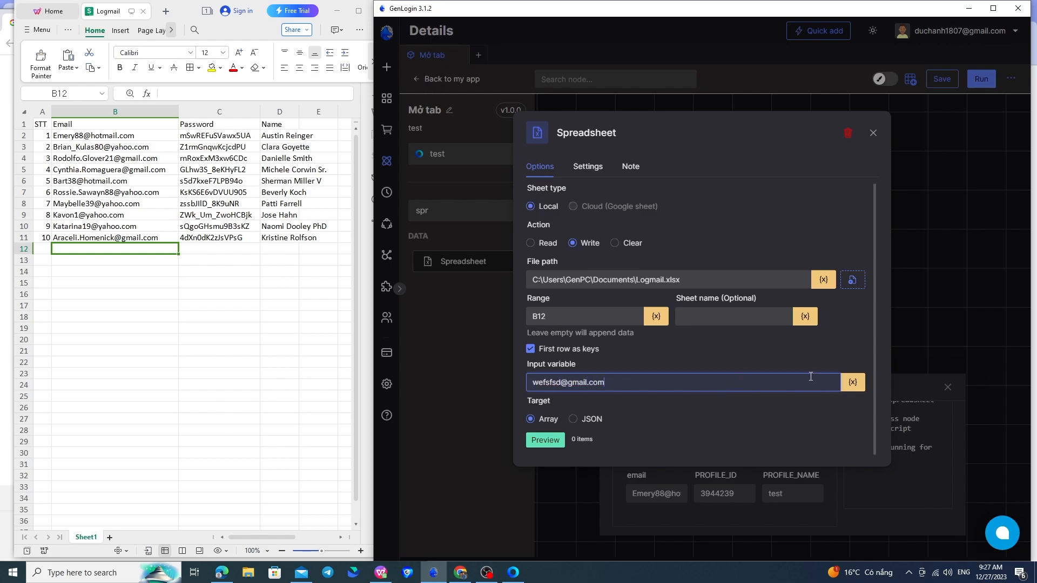
left_click(853, 381)
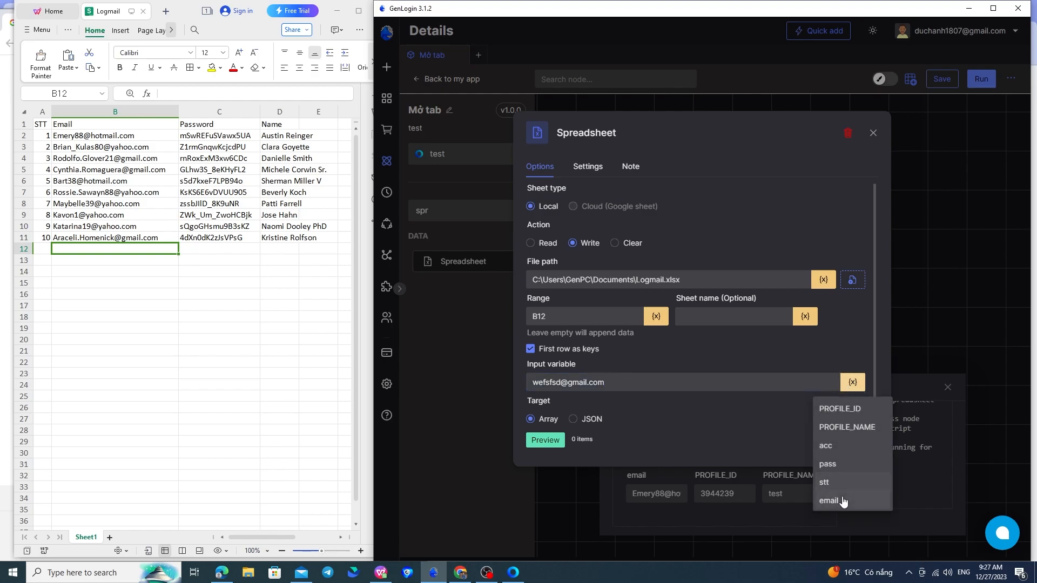
left_click(729, 434)
left_click(558, 442)
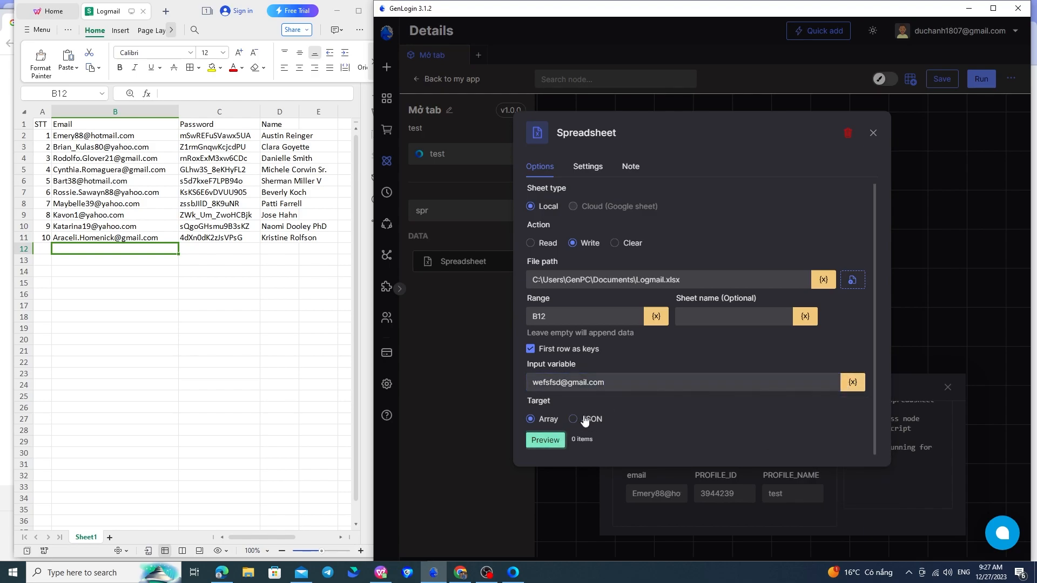
left_click(873, 134)
Close the Logmail workbook and run the Spreadsheet block with the Write action
left_click(356, 10)
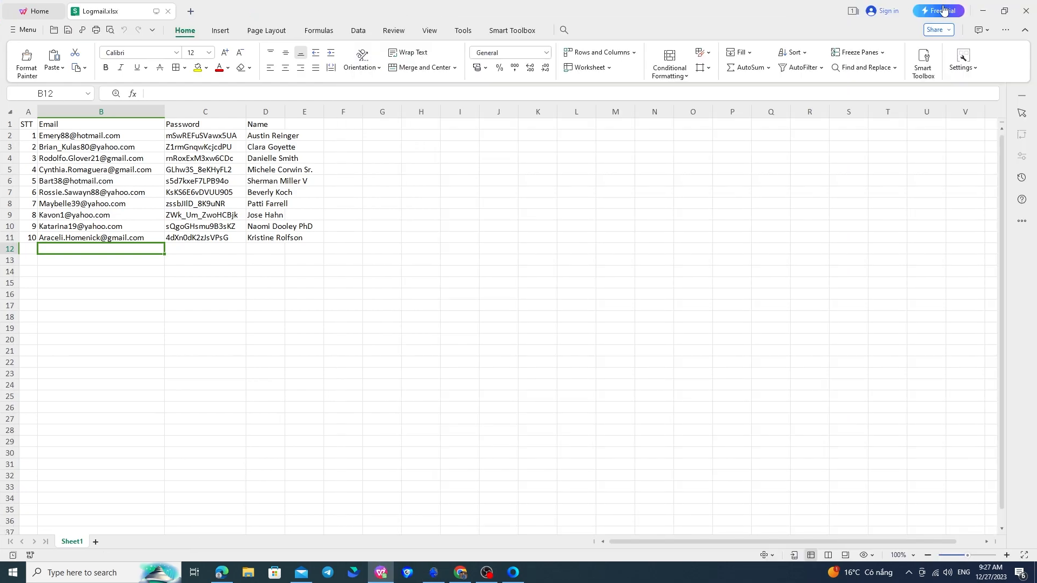
left_click(1026, 10)
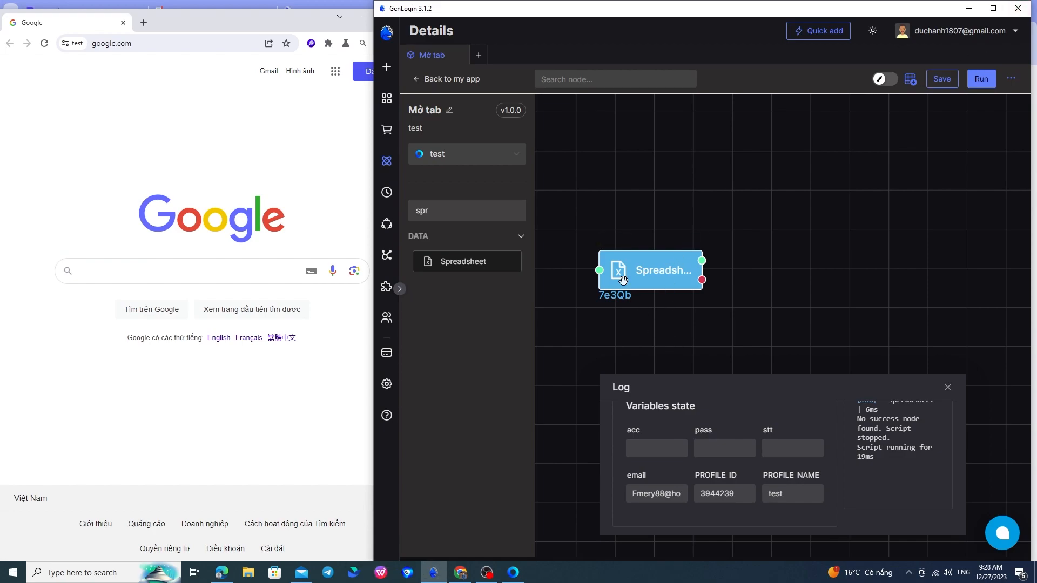
left_click(621, 240)
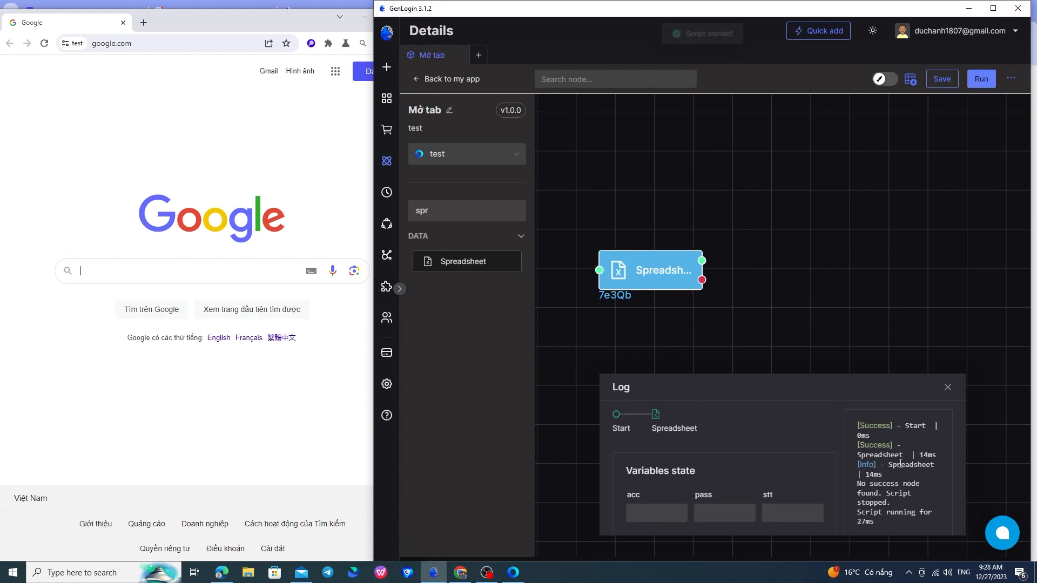
Reopen Logmail.xlsx and widen the Email column to check cell B12, then return to GenLogin
right_click(381, 574)
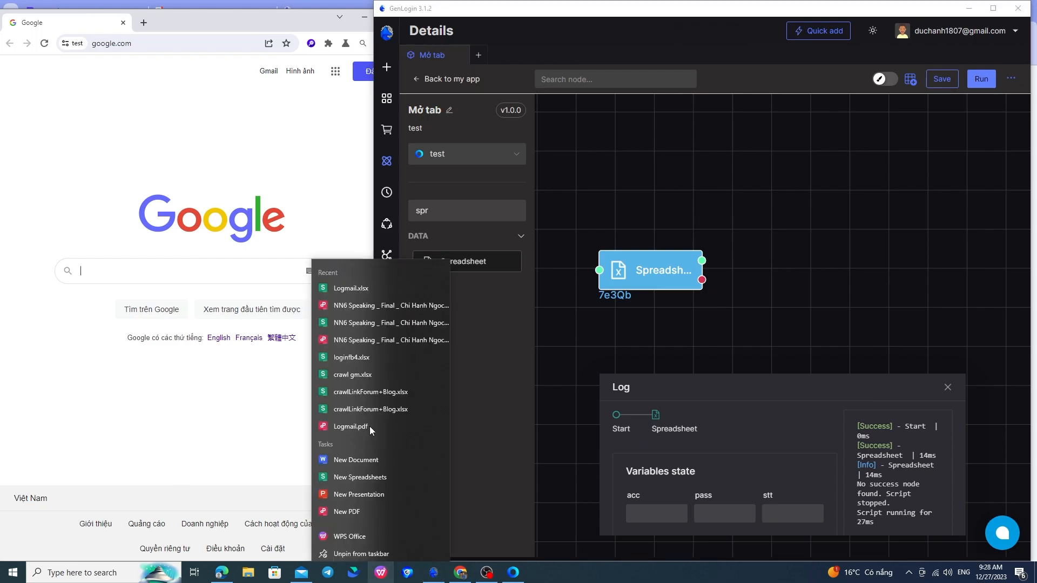
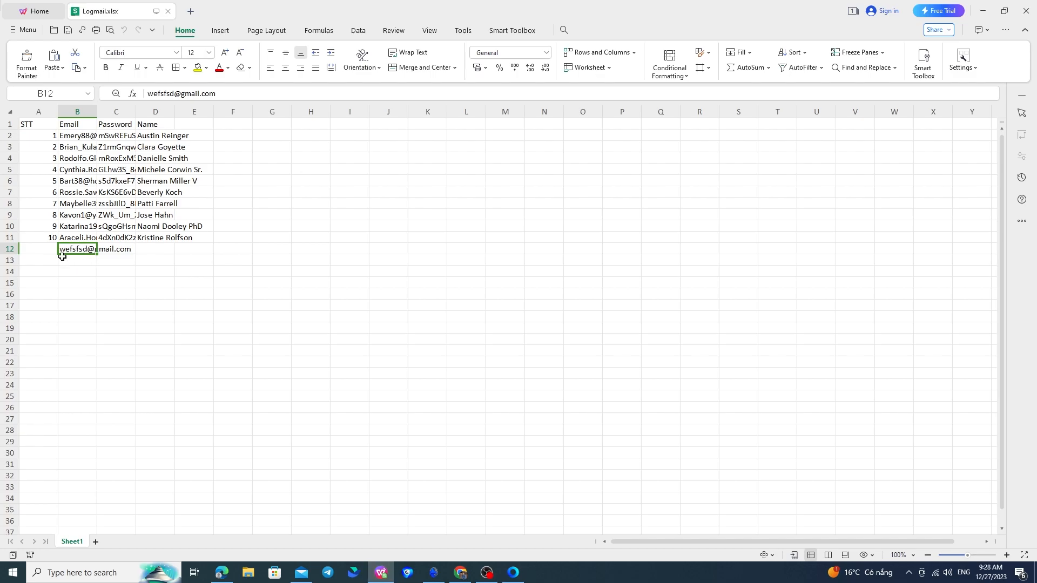
left_click_drag(97, 114, 305, 116)
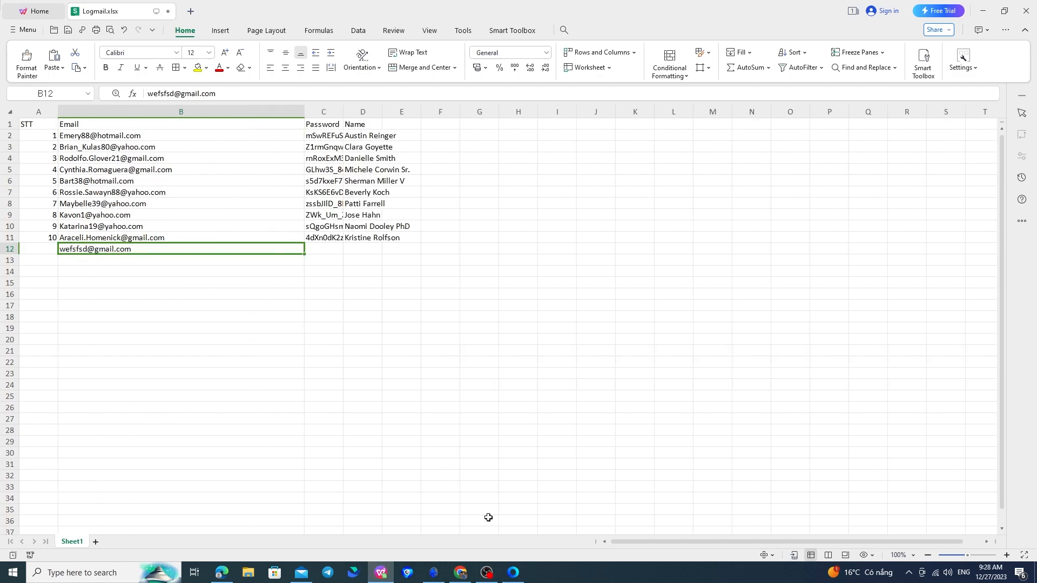
mouse_move(512, 574)
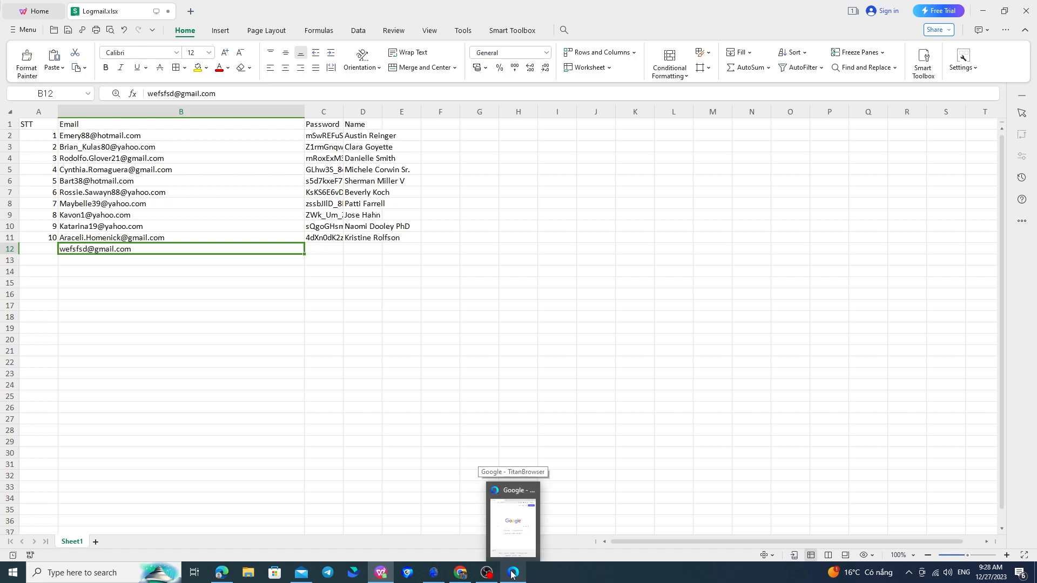
left_click(433, 573)
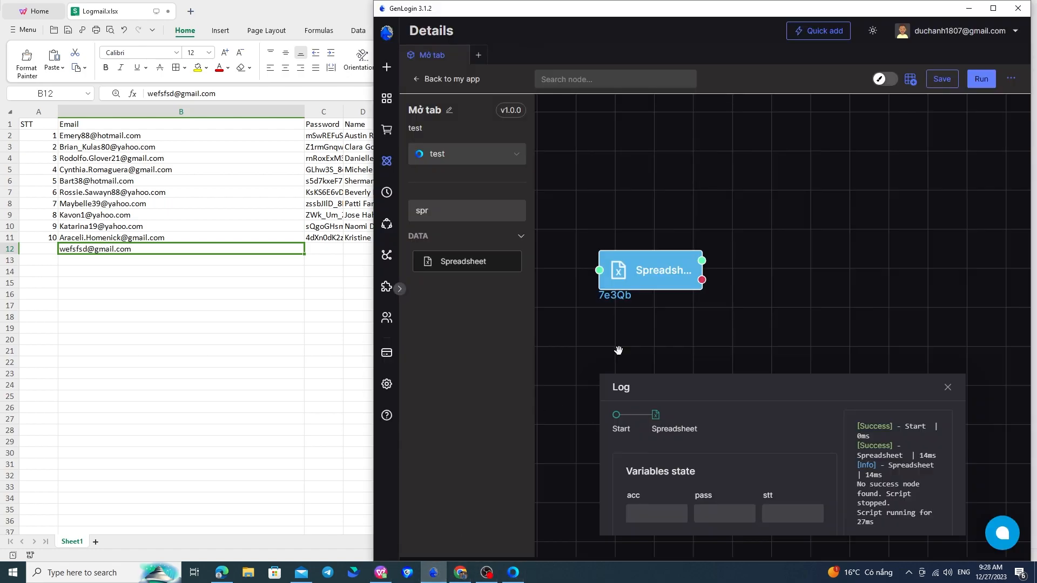
Reopen the Spreadsheet block's settings and switch its action to Clear
double_click(652, 262)
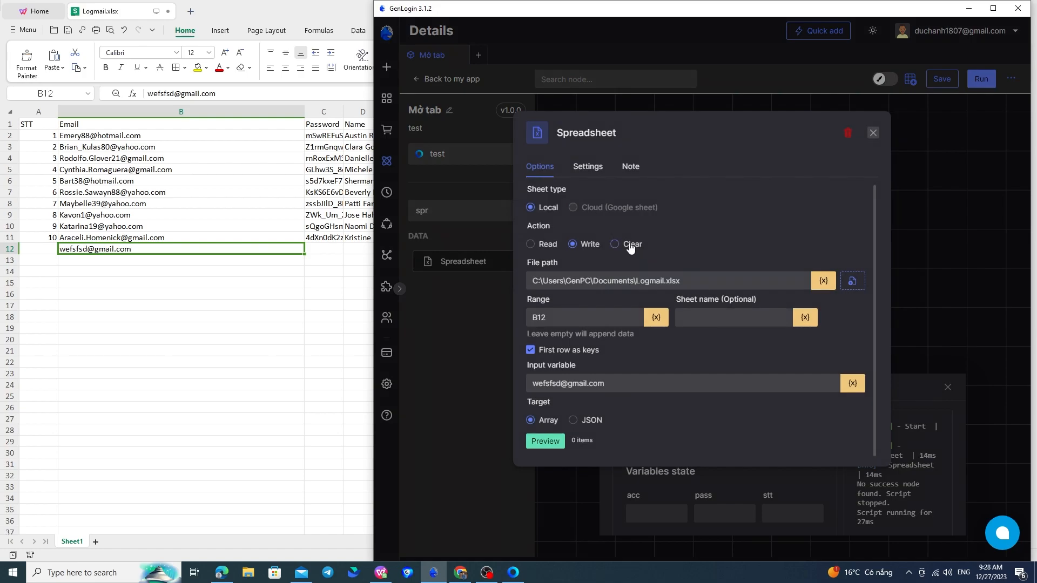
left_click(631, 246)
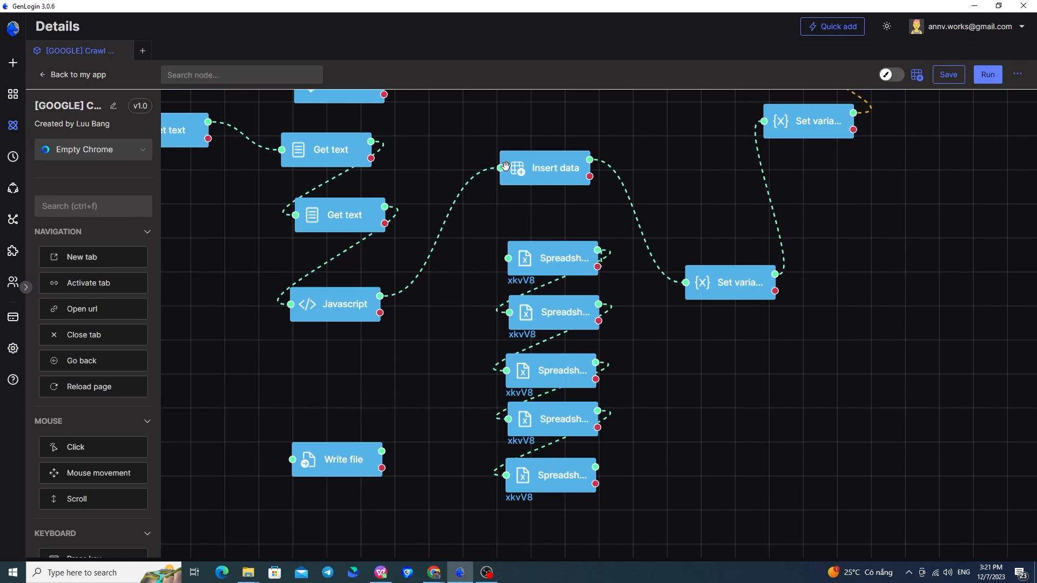
Disconnect Javascript from Insert data, link it to the first Spreadsheet block, and link the last Spreadsheet block to Set variable
left_click(440, 233)
left_click_drag(380, 296, 508, 259)
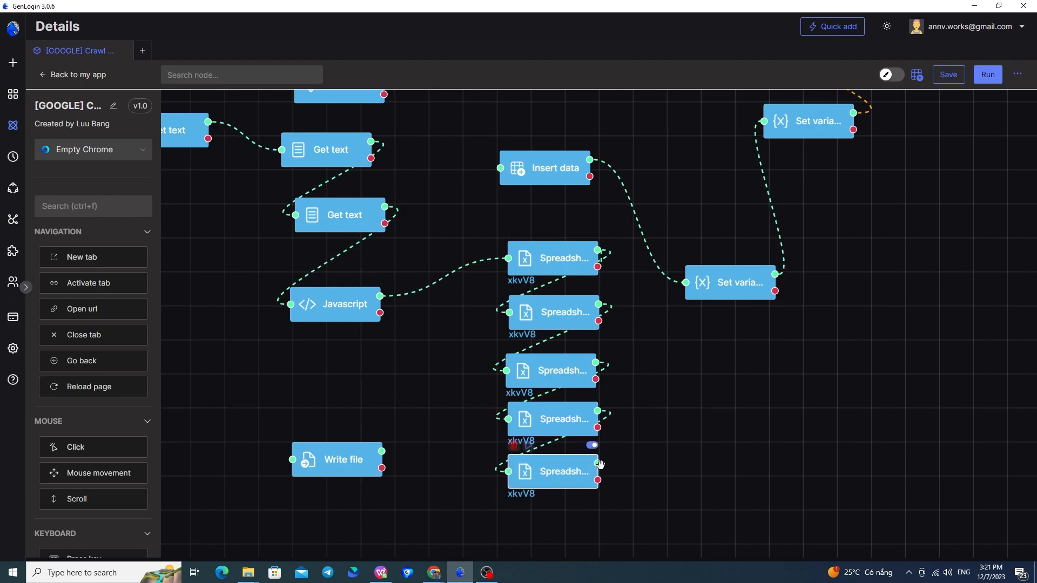
left_click_drag(597, 466, 686, 282)
Review the first Spreadsheet block's write settings and close them
left_click(560, 266)
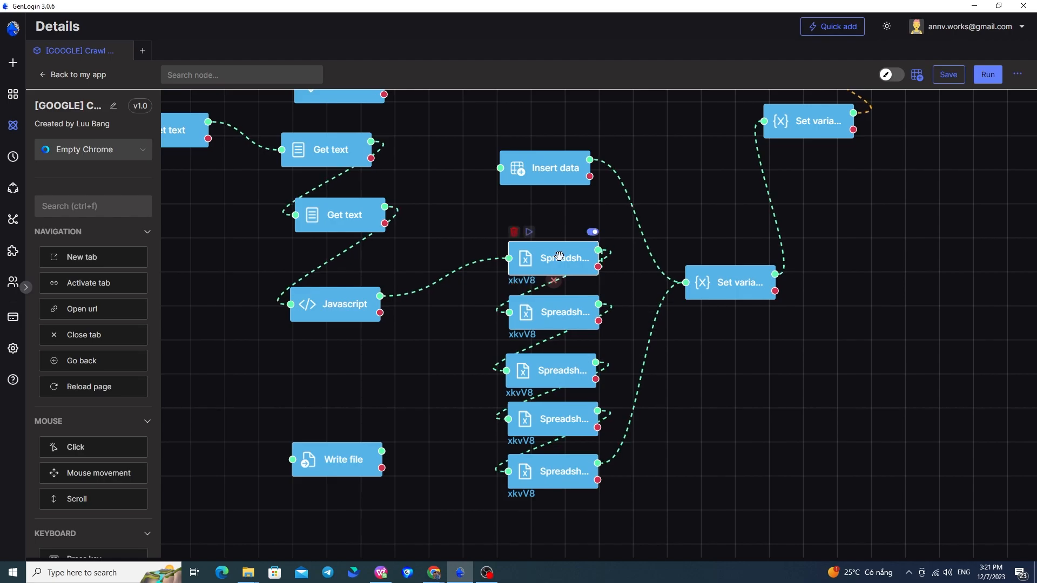
double_click(560, 264)
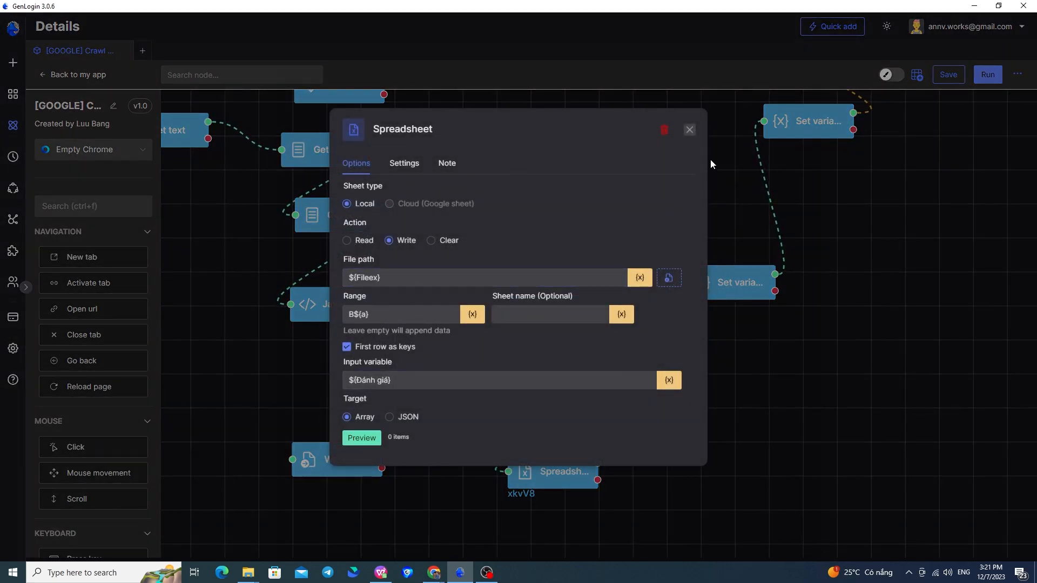
left_click(690, 130)
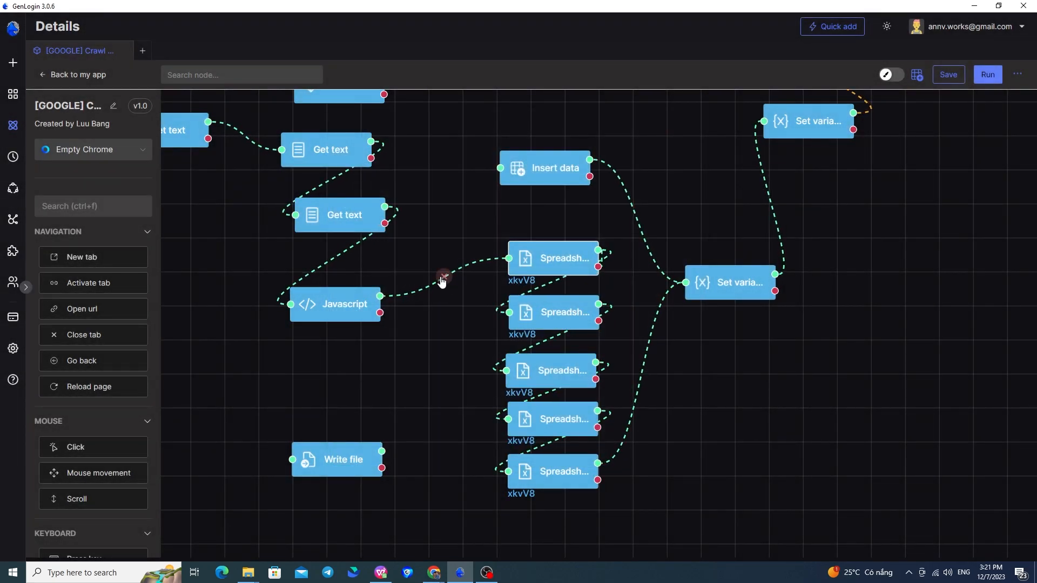
Remove the Spreadsheet chain's incoming and outgoing connections and reconnect Javascript to the Insert data block
left_click(443, 277)
left_click_drag(381, 296, 501, 168)
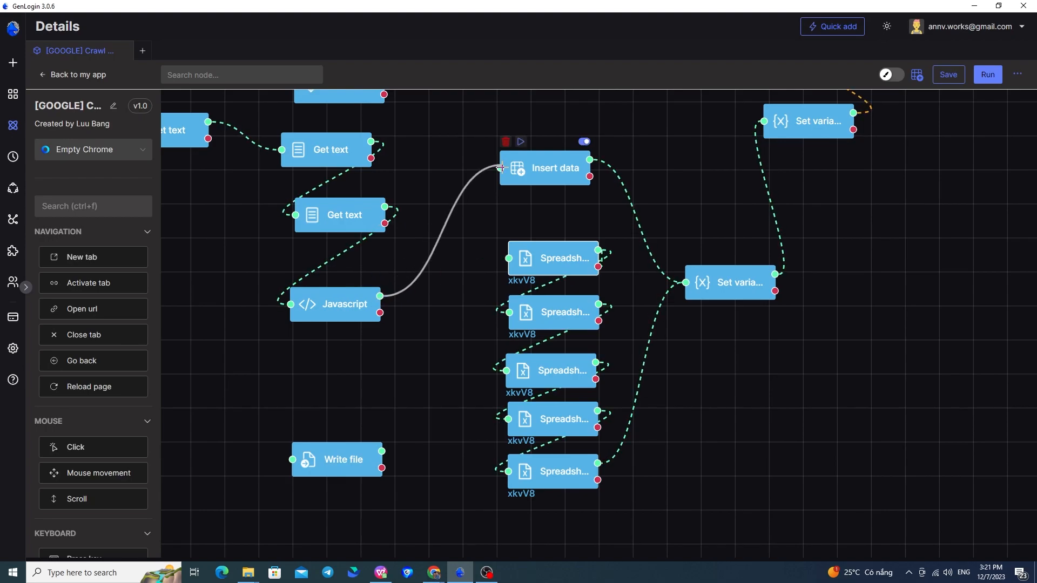
left_click(641, 372)
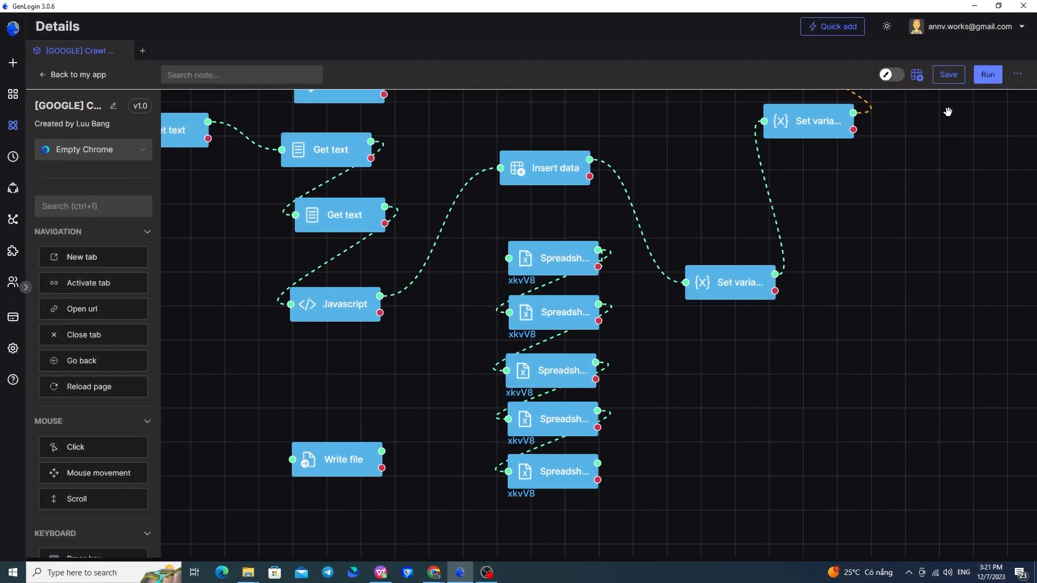
Review the output table's columns and available data types, keep Đánh giá as Text, and save the table
left_click(916, 75)
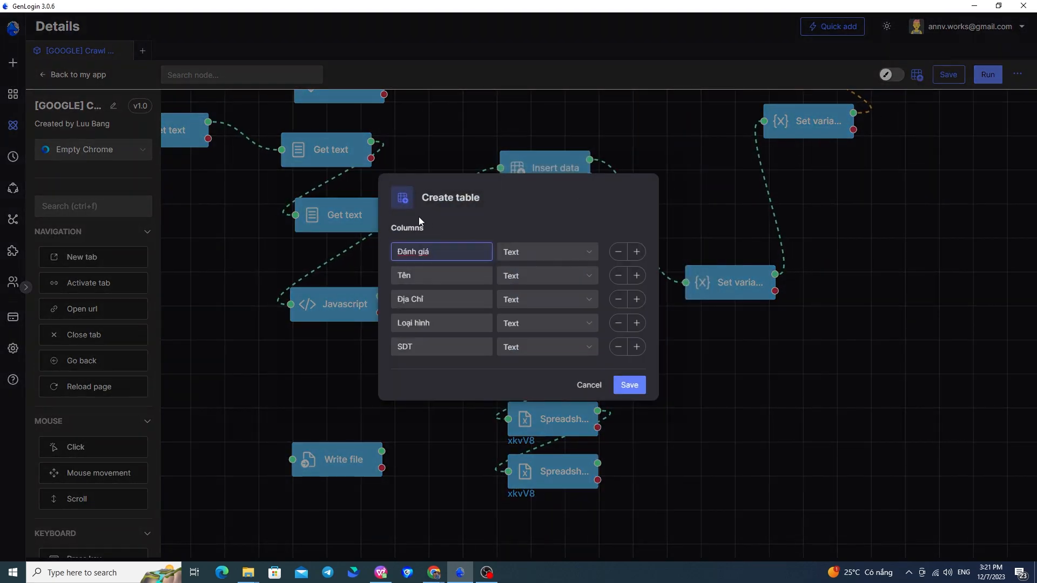
left_click(468, 274)
left_click(471, 297)
left_click(551, 254)
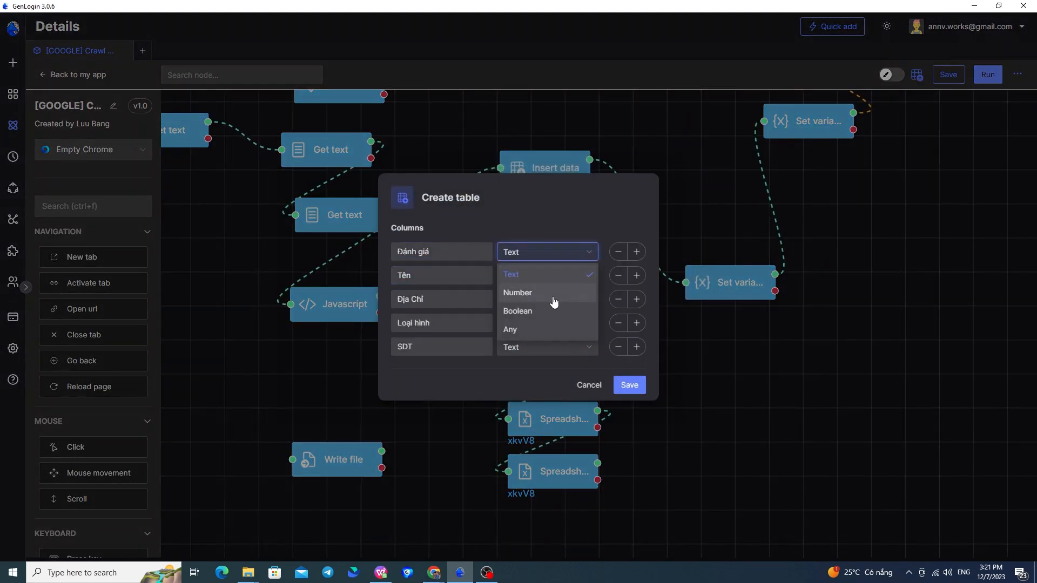
left_click(557, 277)
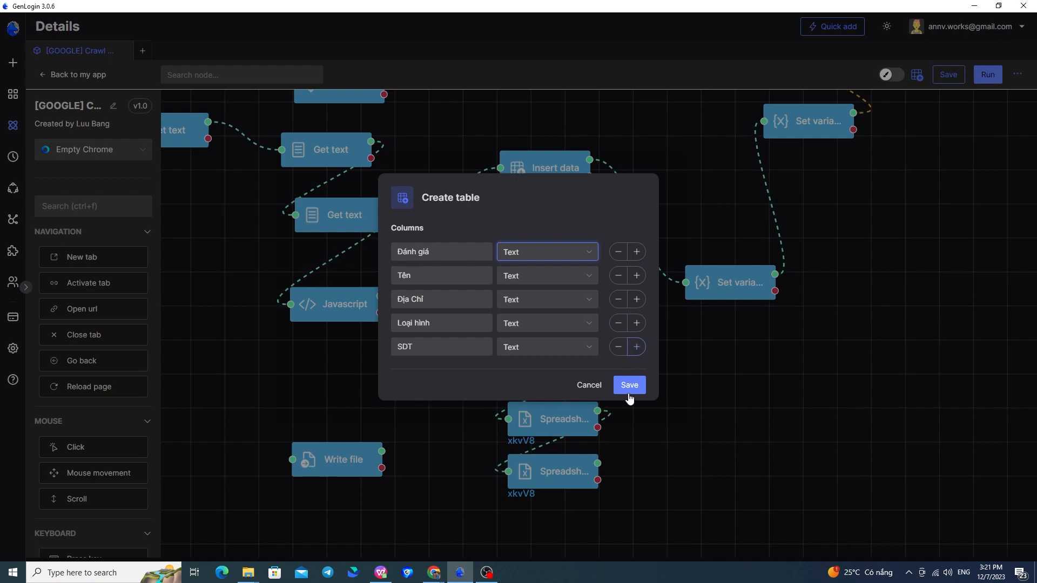
left_click(642, 385)
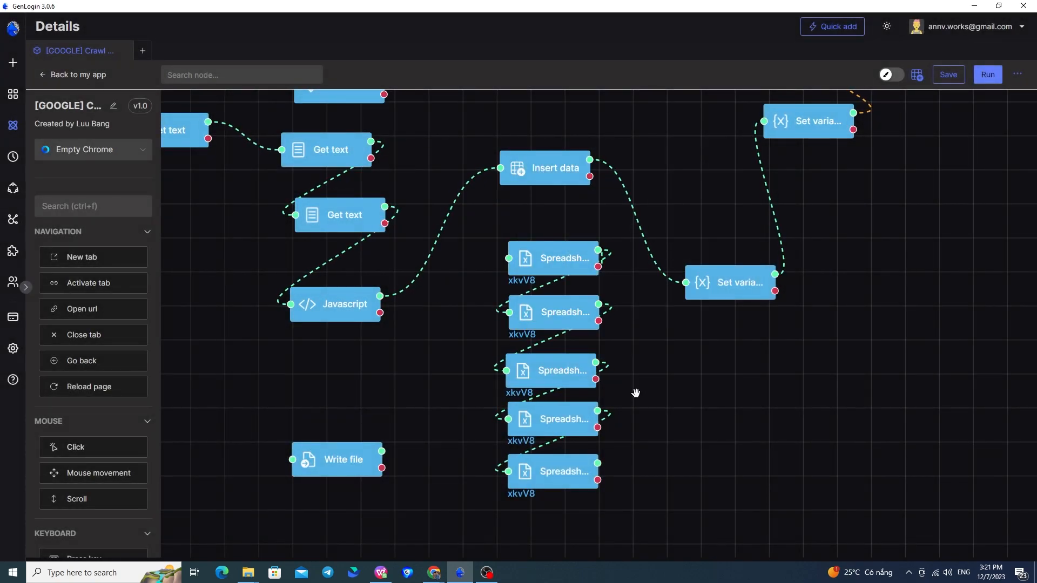
Check the Insert data block's column-to-variable mappings, and return to the app list while saving the app
double_click(547, 183)
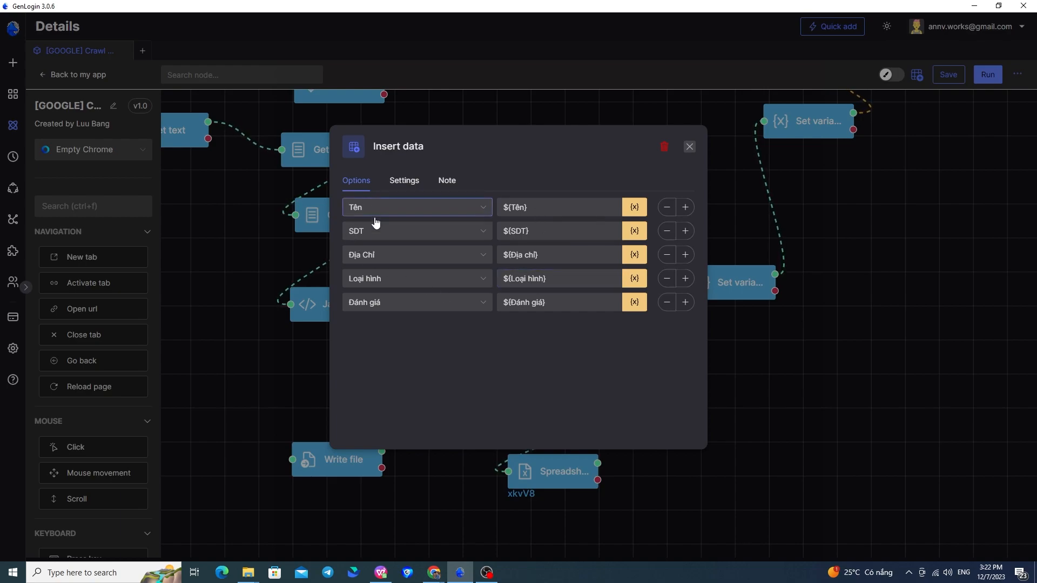
left_click(689, 147)
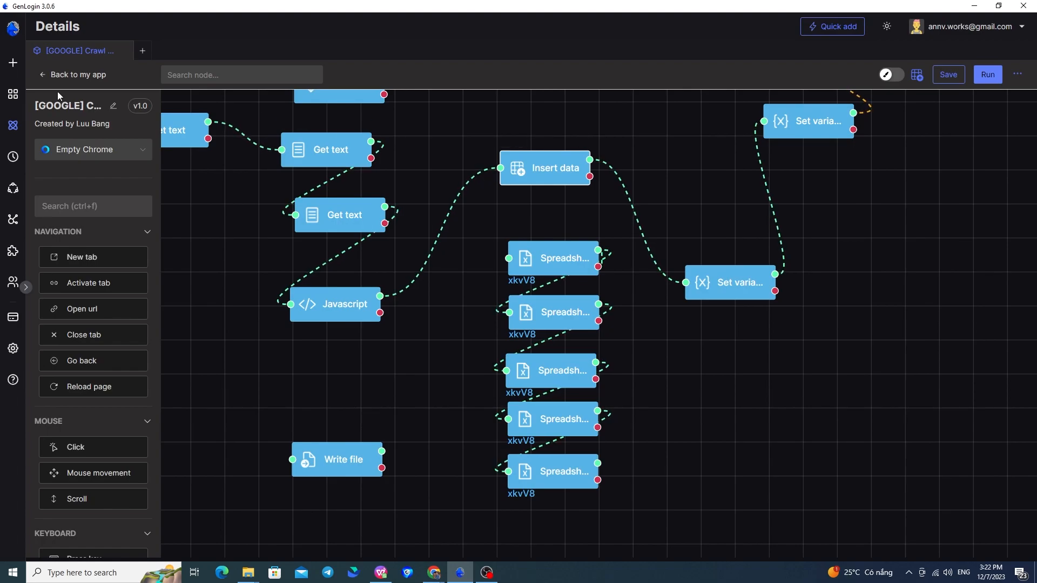
left_click(72, 76)
left_click(608, 307)
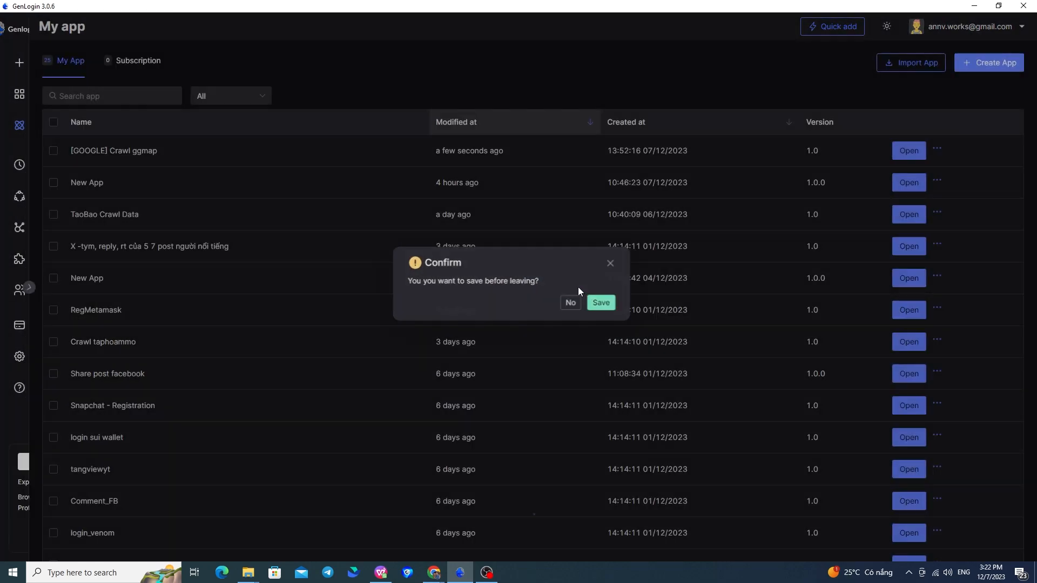
Open the most recent [GOOGLE] Crawl ggmap run and examine its output rows and the available export formats
left_click(81, 189)
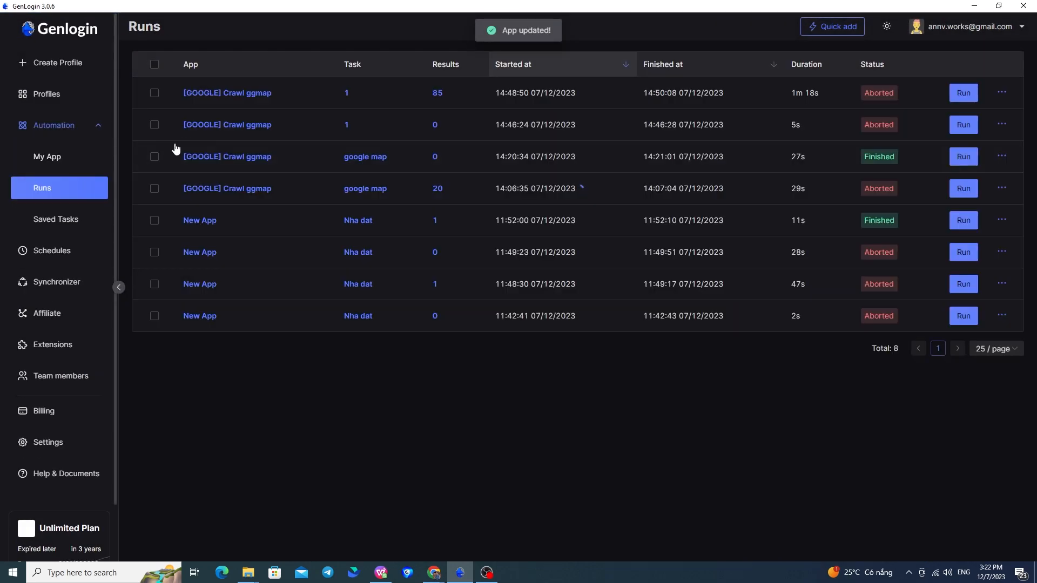
left_click(394, 96)
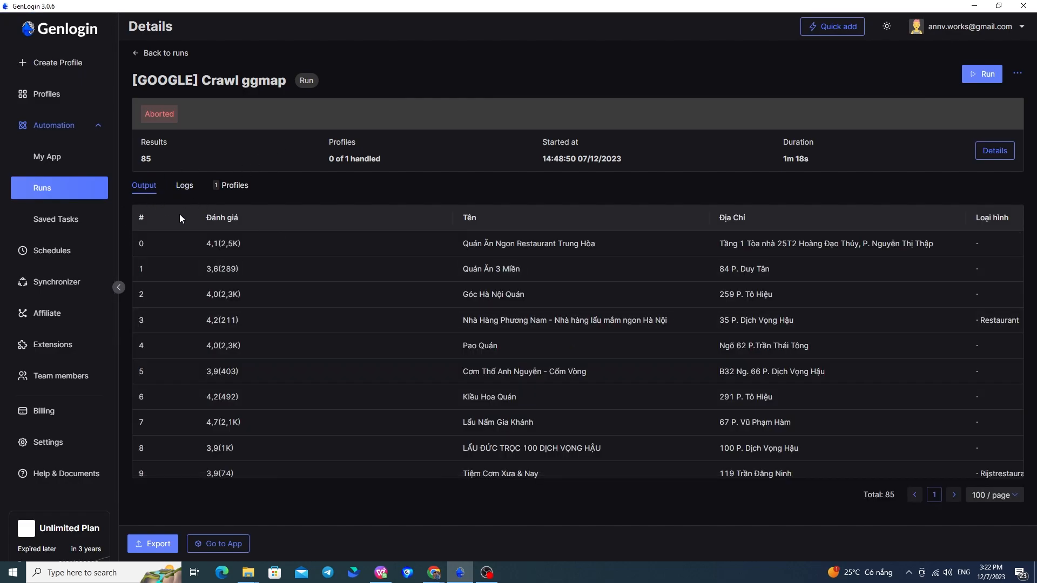
scroll(599, 422, "down", 6)
scroll(605, 404, "down", 4)
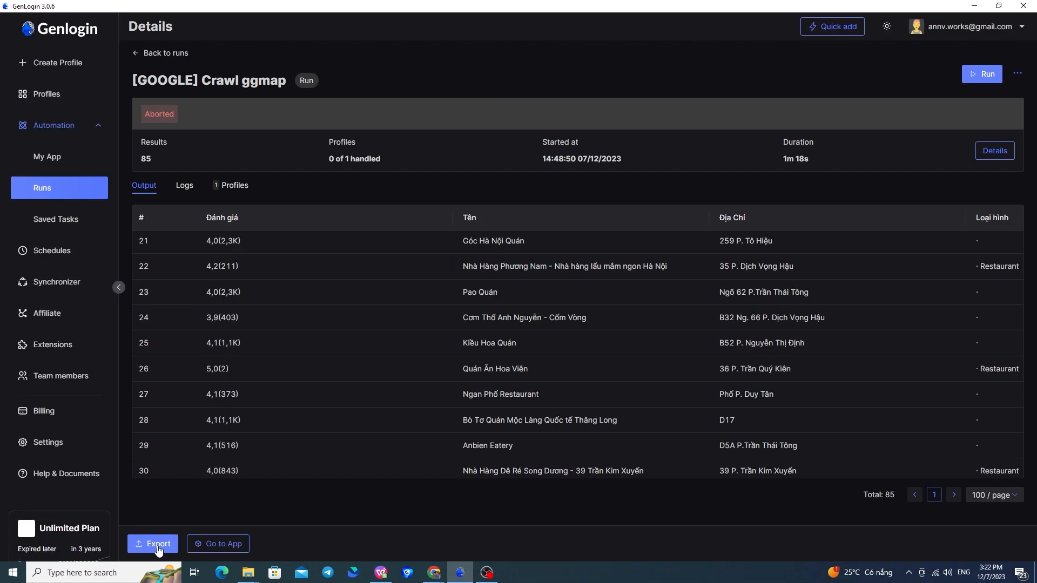
left_click(344, 513)
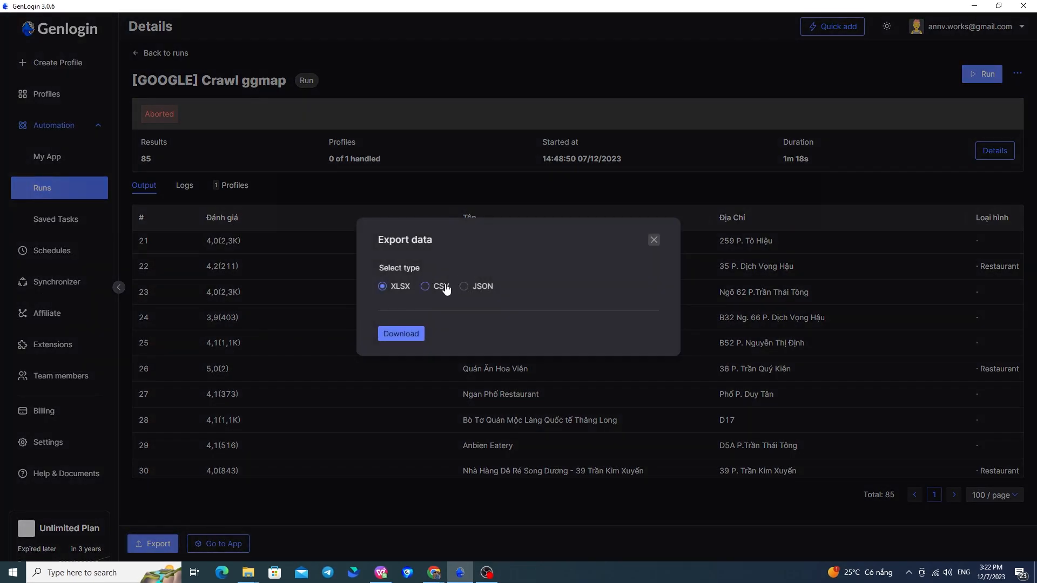
left_click(652, 240)
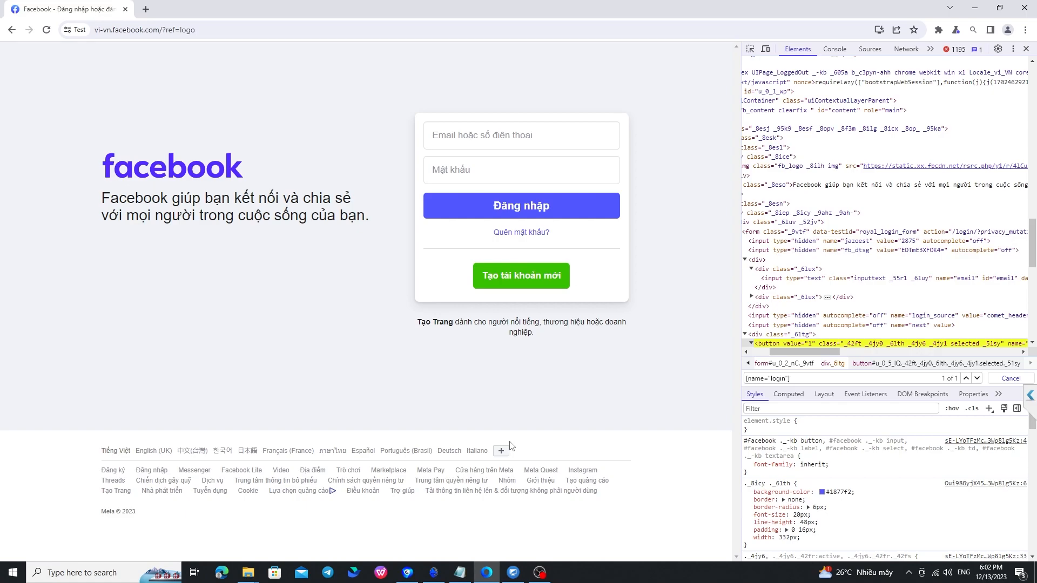
Switch to GenLogin and examine the Open AI block's API key field, output types and model choices, leaving Text selected
left_click(433, 569)
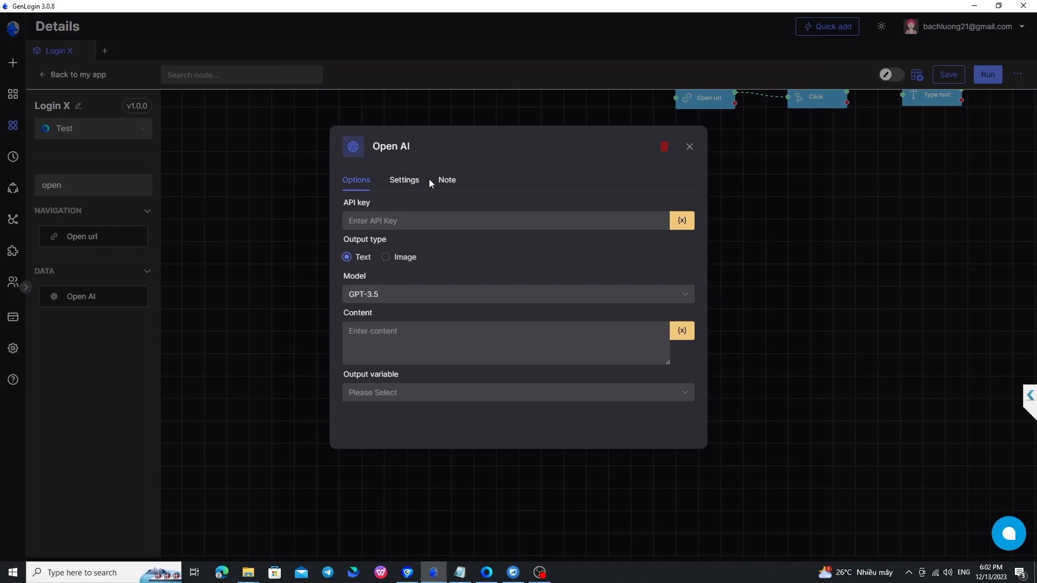
left_click(415, 225)
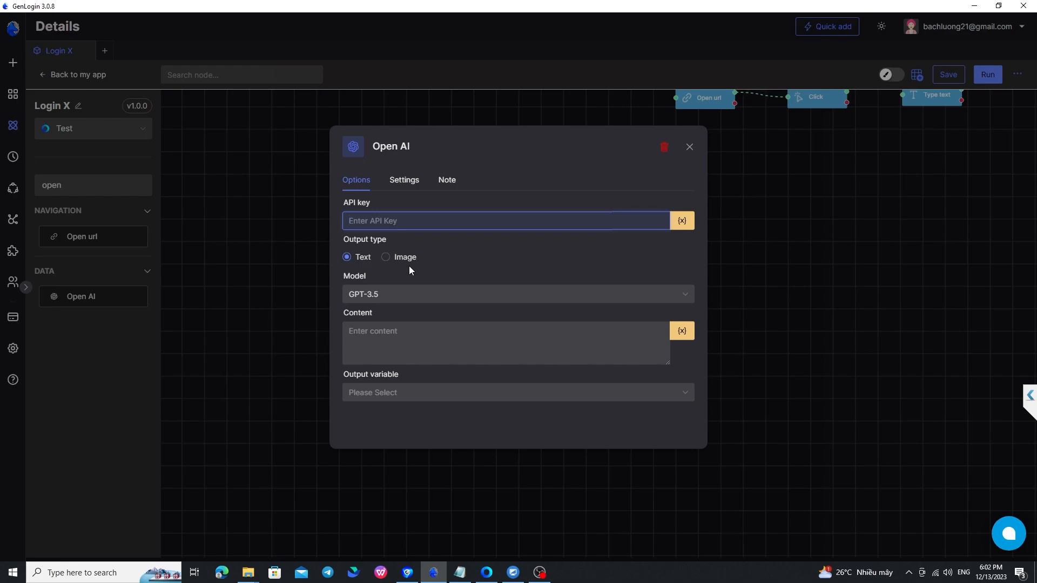
left_click(390, 296)
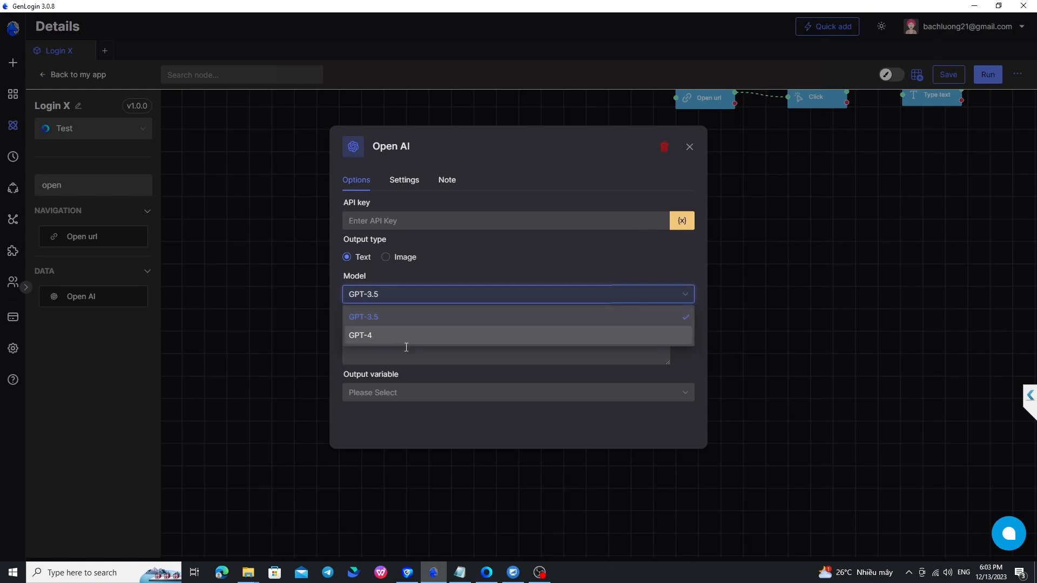
left_click(478, 274)
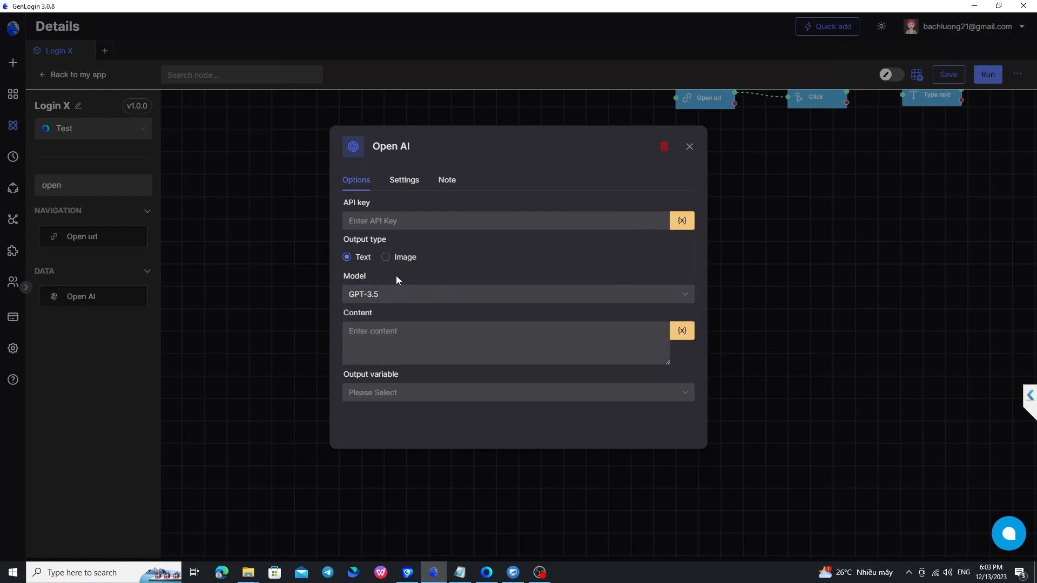
left_click(397, 262)
left_click(361, 258)
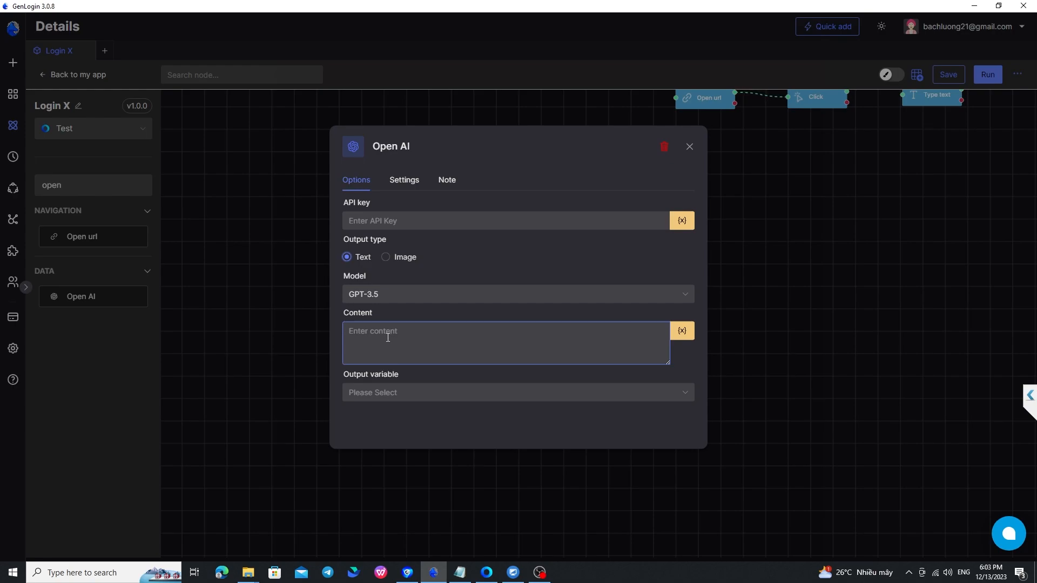
Enter "thoi tiet hom nay" as the Open AI block's content and look at the variables available for insertion
left_click(409, 337)
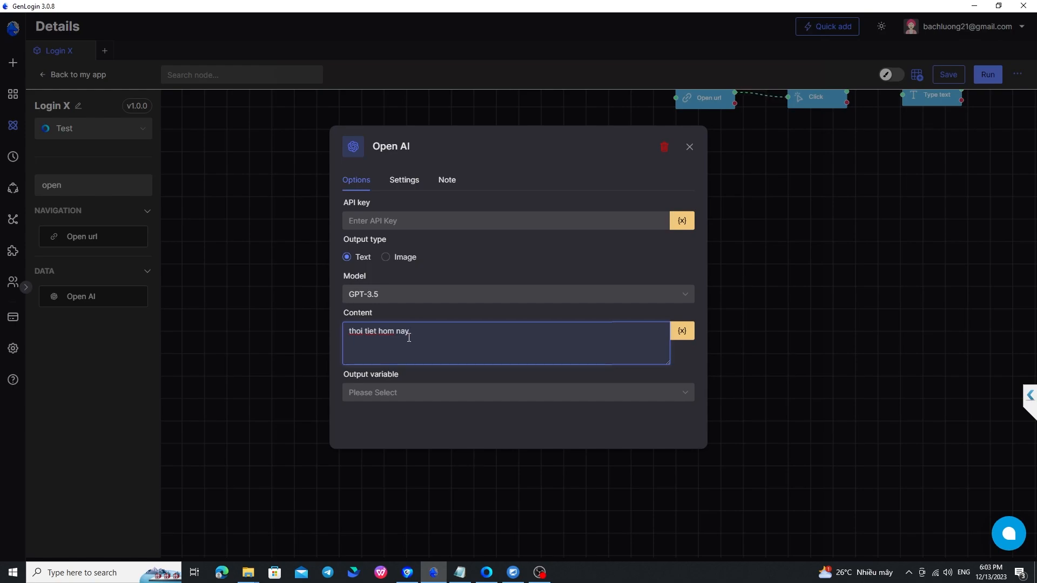
type("thoi tiet hom nay")
left_click(682, 330)
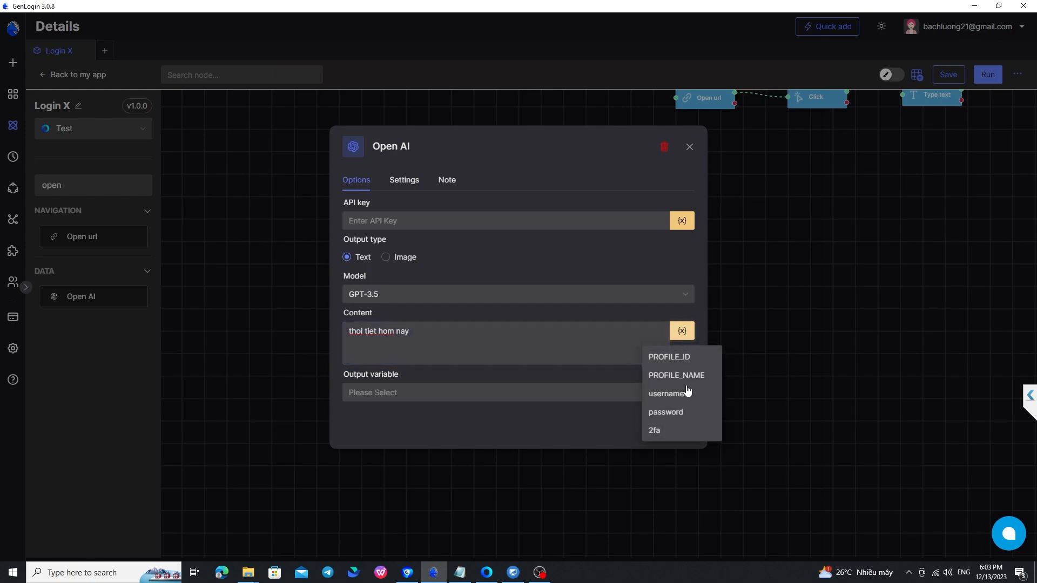
left_click(481, 353)
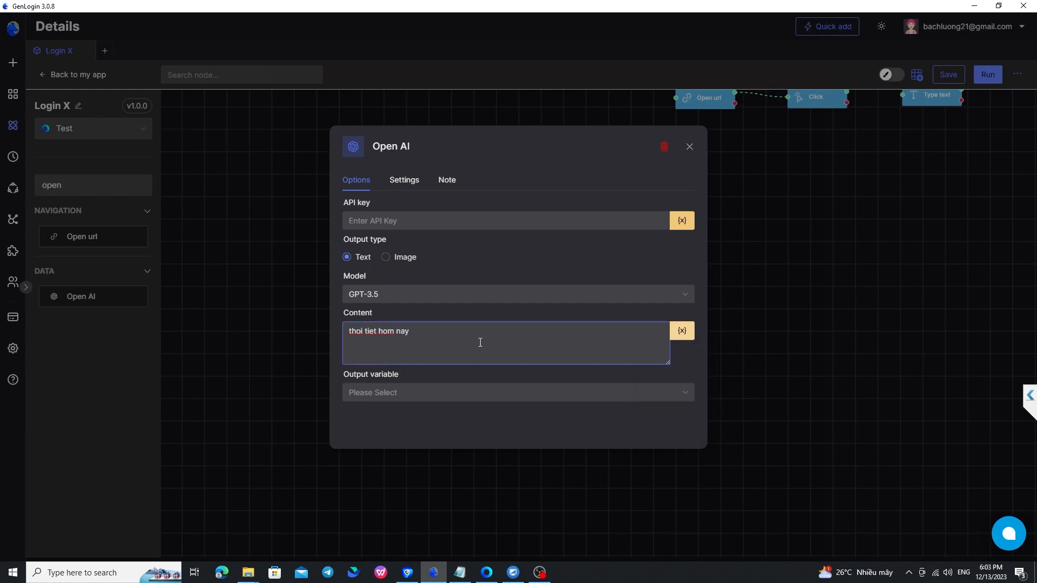
Try the Open AI block's Image output with 1024×1024 size and Base64 format, and switch the output type back to Text
left_click(402, 259)
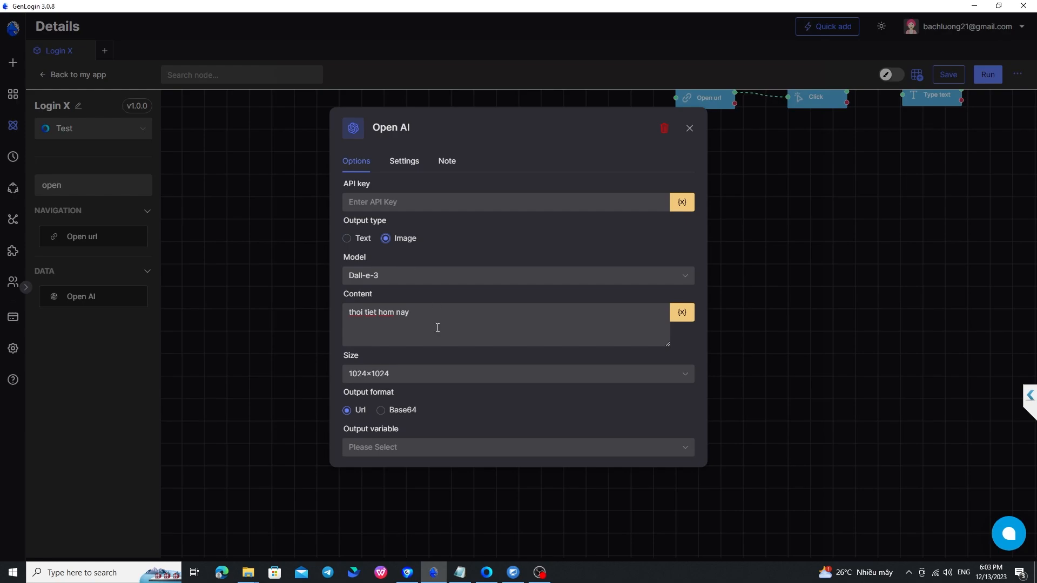
left_click(436, 378)
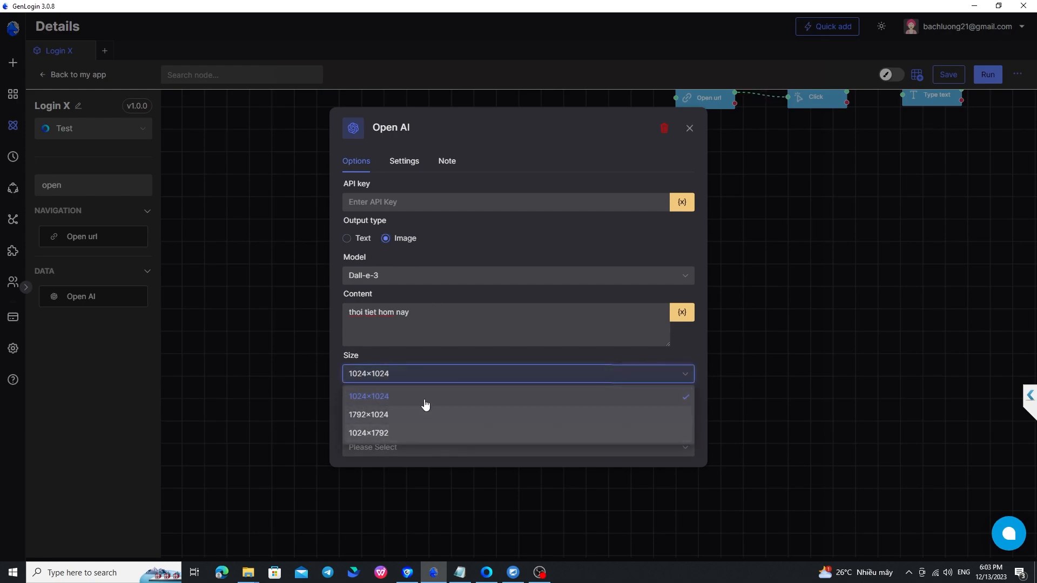
left_click(436, 380)
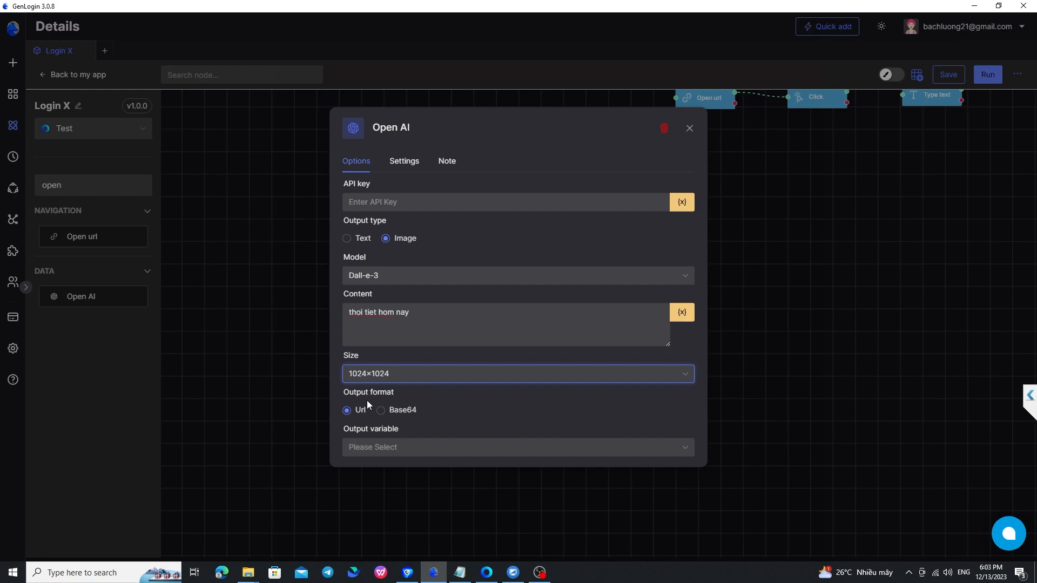
left_click(393, 415)
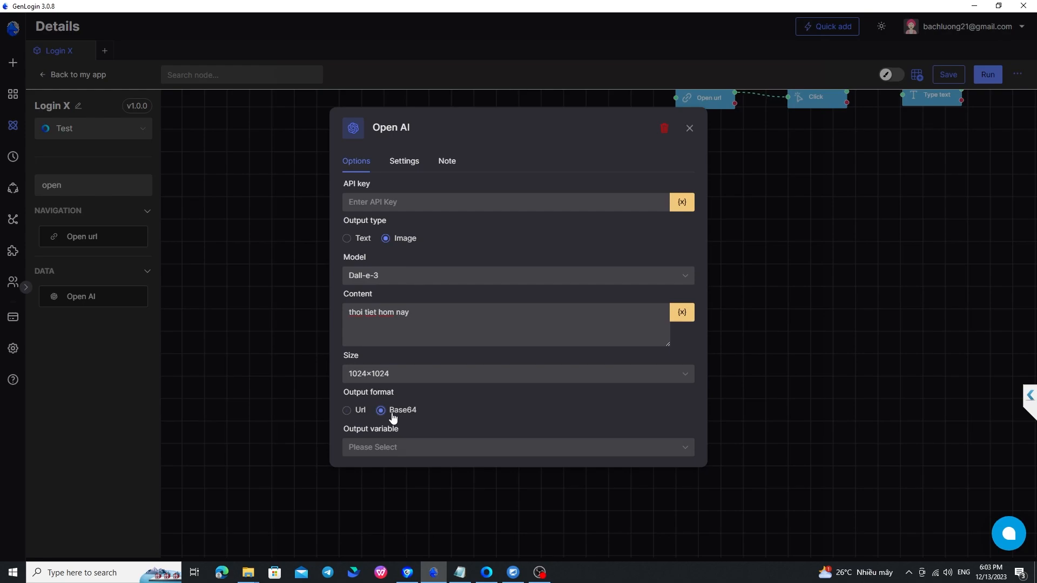
left_click(429, 448)
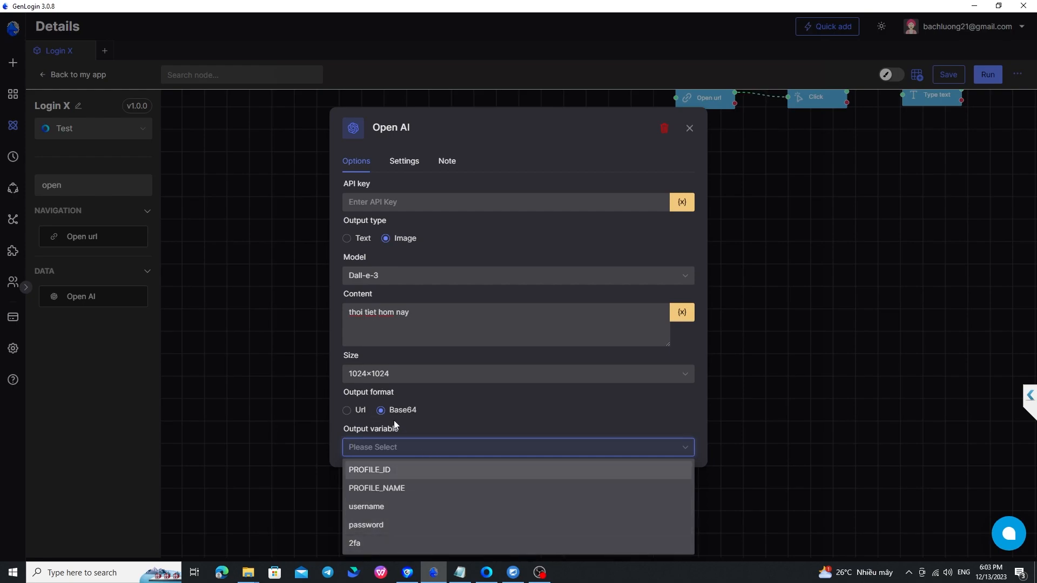
left_click(359, 241)
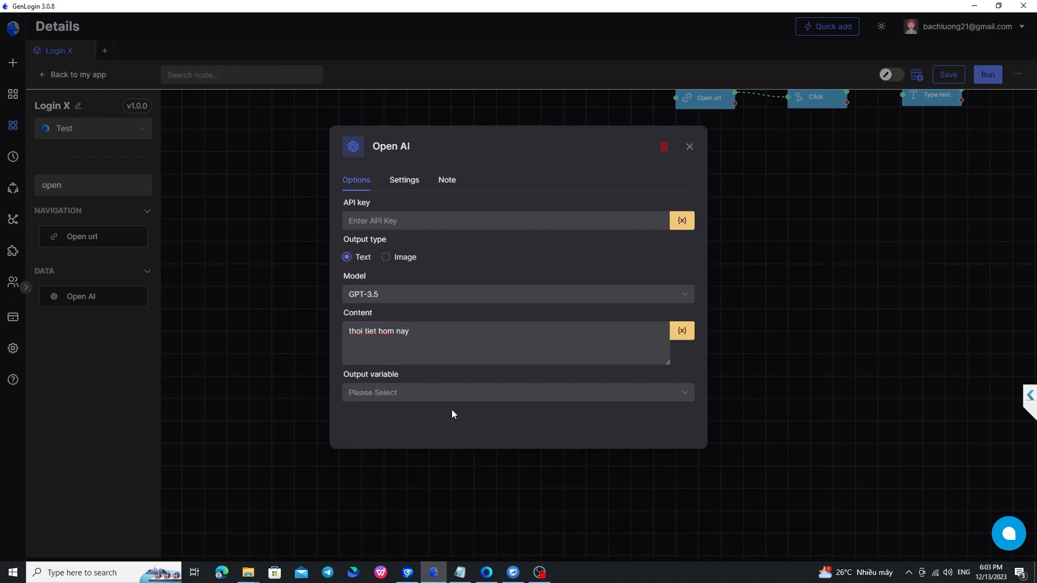
left_click(414, 335)
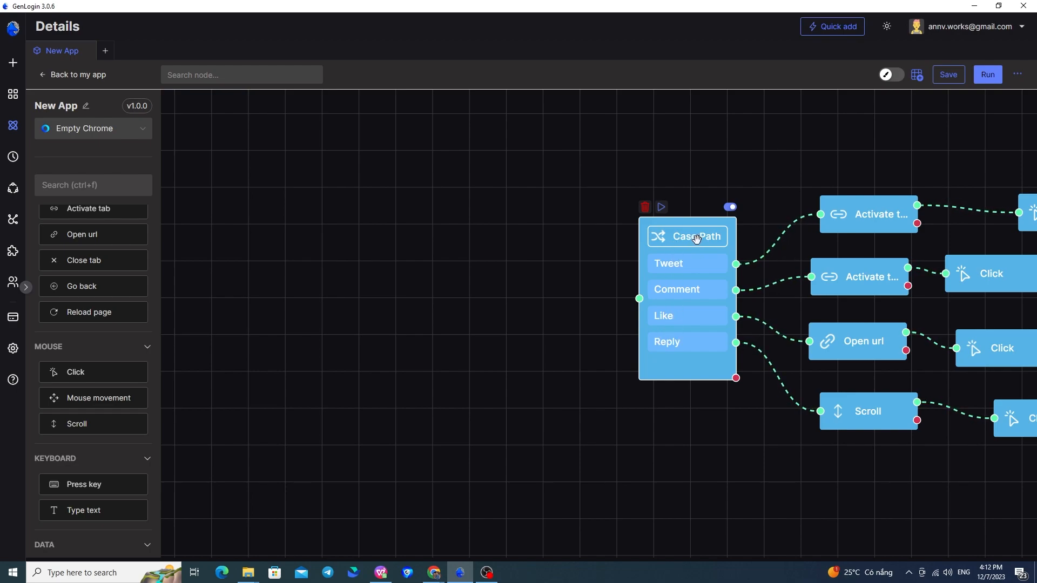
Examine the operands and operator of the Tweet condition in the Case Path block, close its settings, and look over the branches
double_click(721, 255)
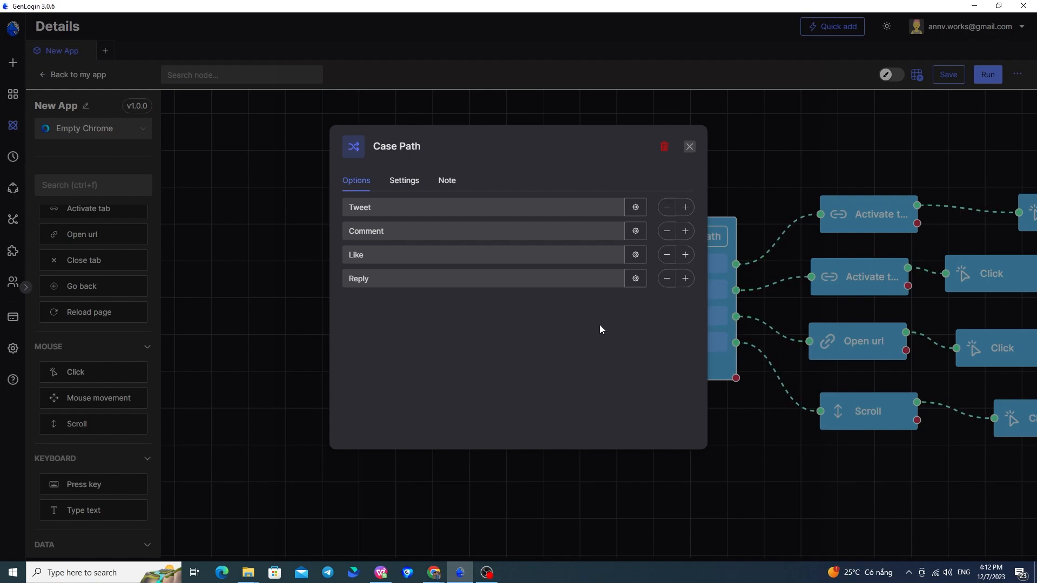
left_click(642, 207)
left_click(442, 275)
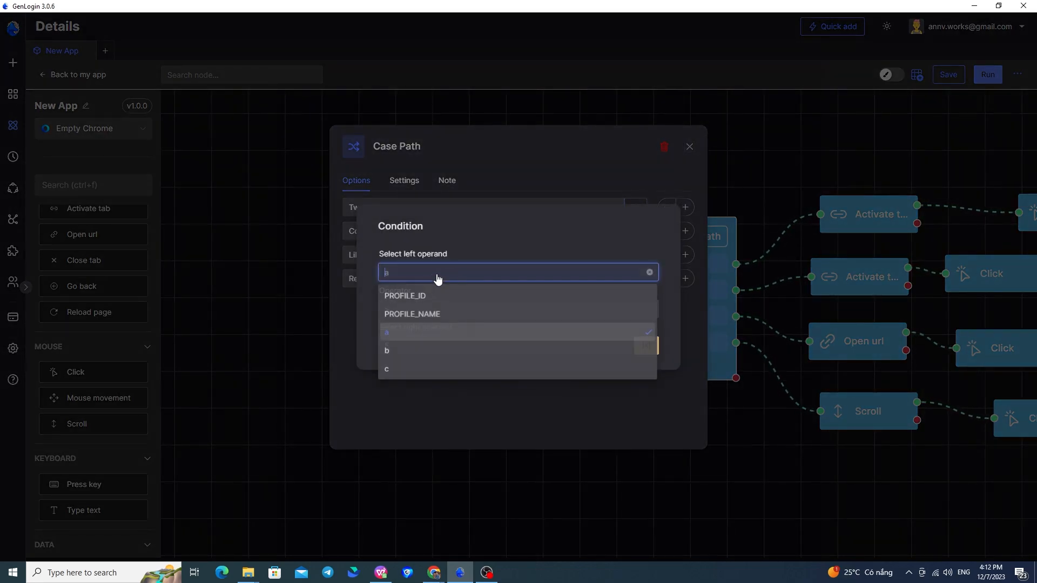
left_click(427, 330)
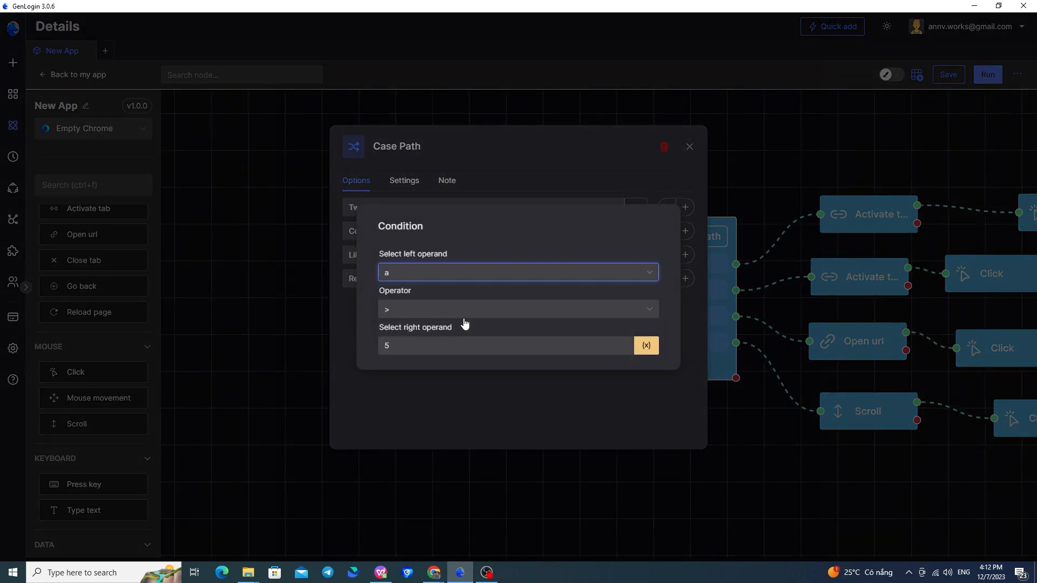
left_click(415, 313)
left_click(418, 353)
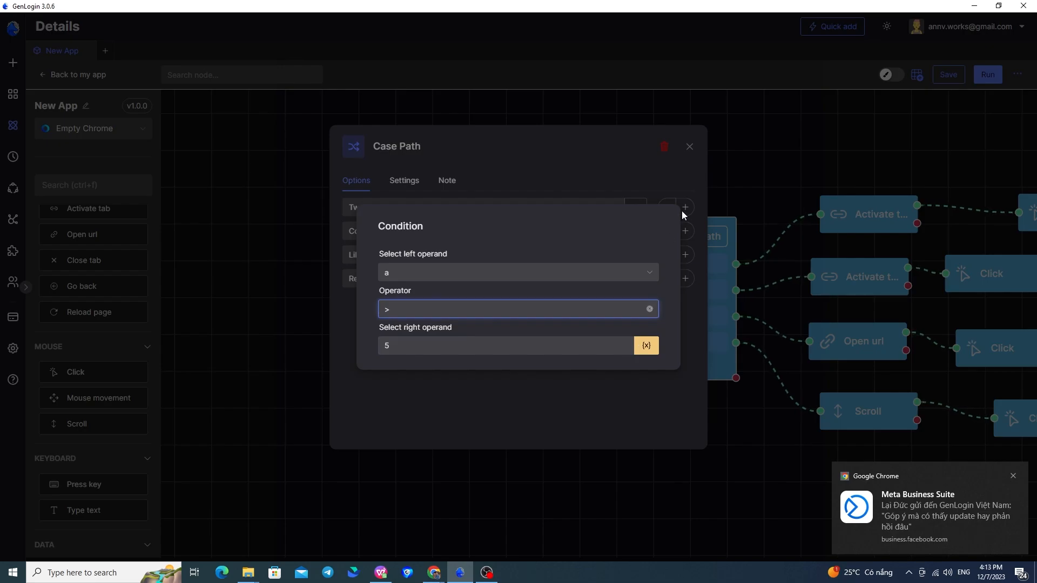
left_click(686, 158)
left_click(689, 148)
left_click_drag(765, 217, 708, 204)
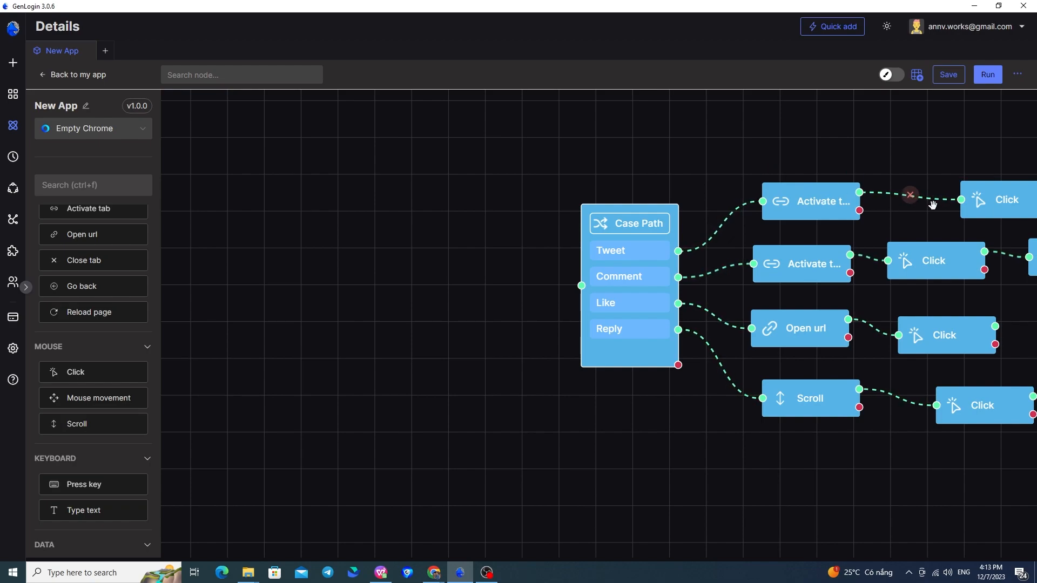
left_click_drag(546, 264, 556, 277)
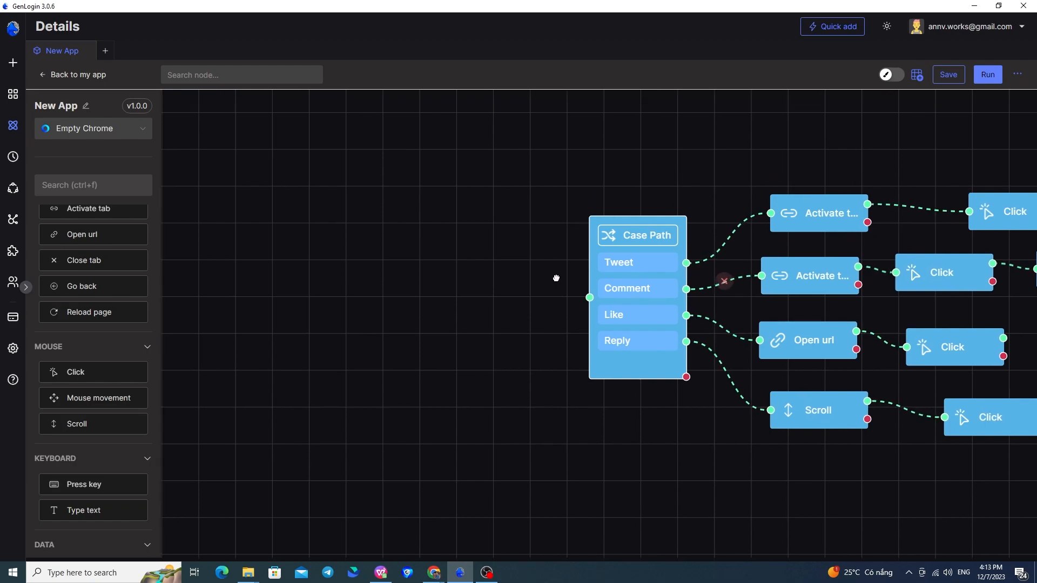